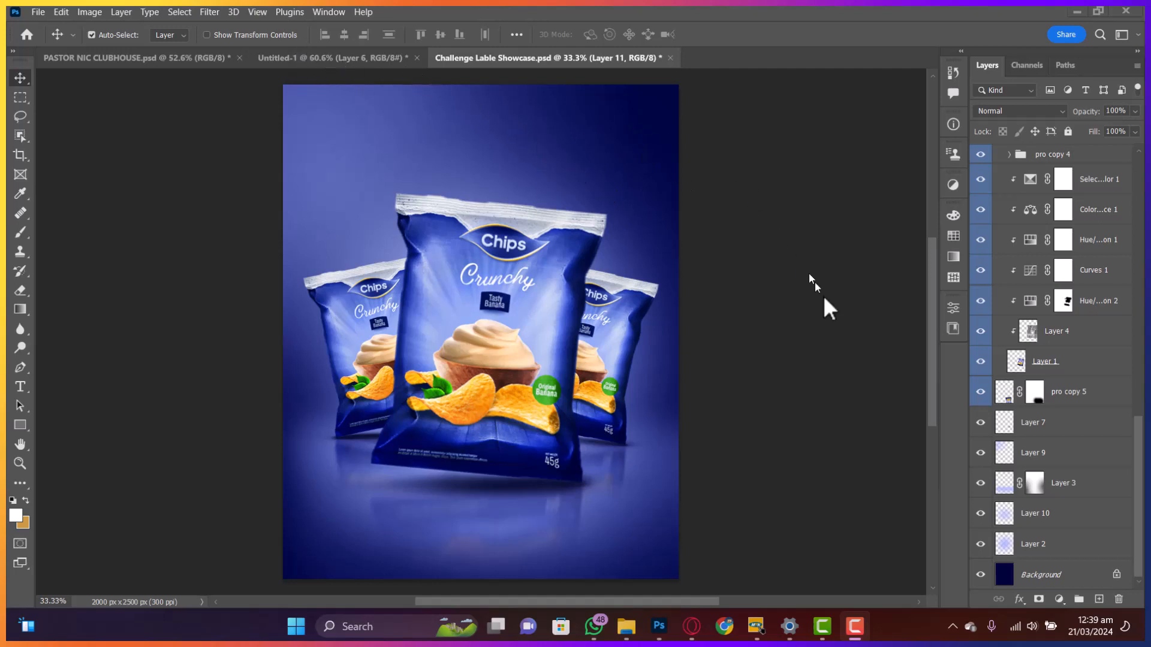
- Expand the pro copy and pro copy 4 layer groups so every layer is listed
scroll(1048, 440, "up", 11)
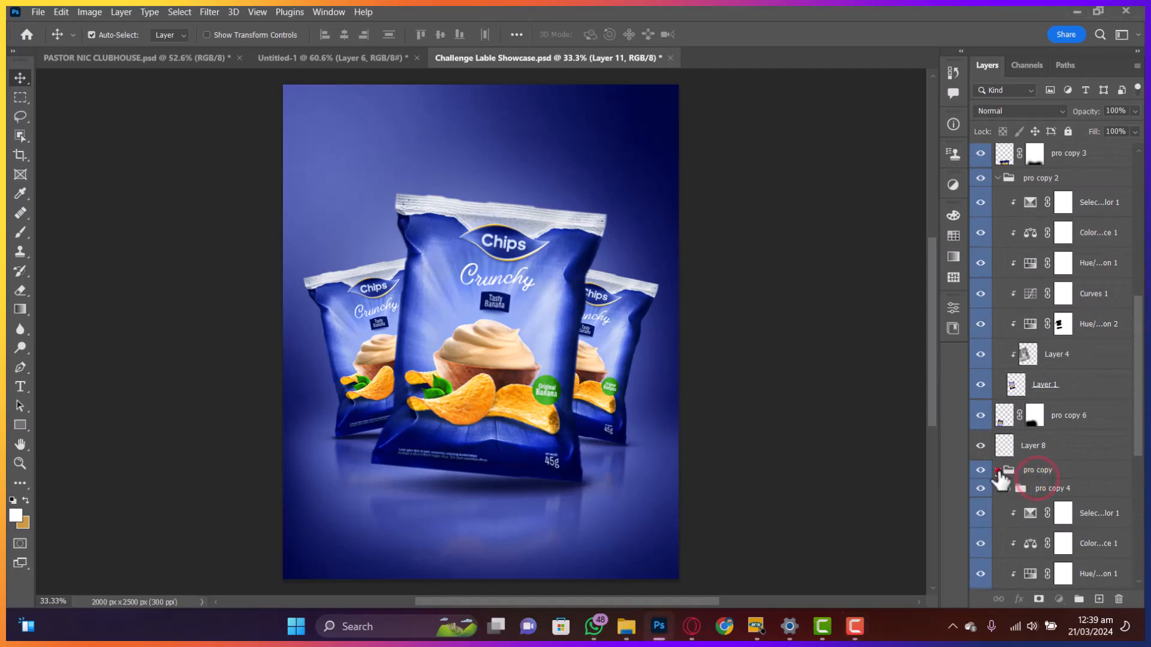
left_click(997, 470)
scroll(1031, 473, "down", 3)
left_click(998, 368)
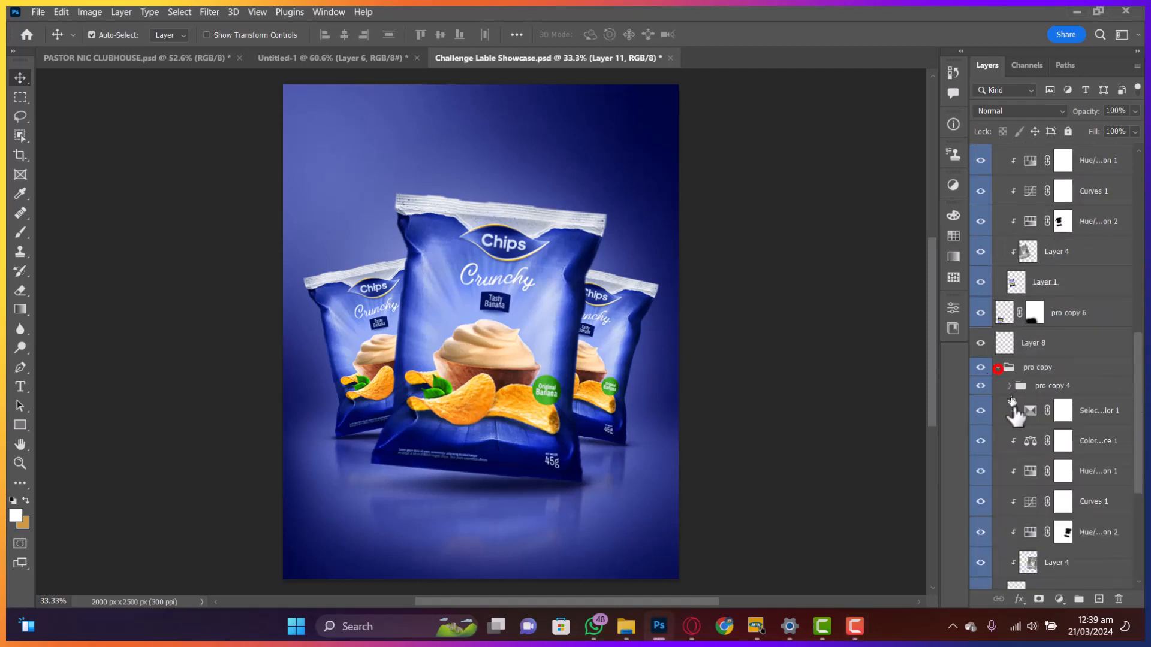
scroll(1009, 363, "down", 2)
left_click(1011, 325)
scroll(1011, 333, "down", 2)
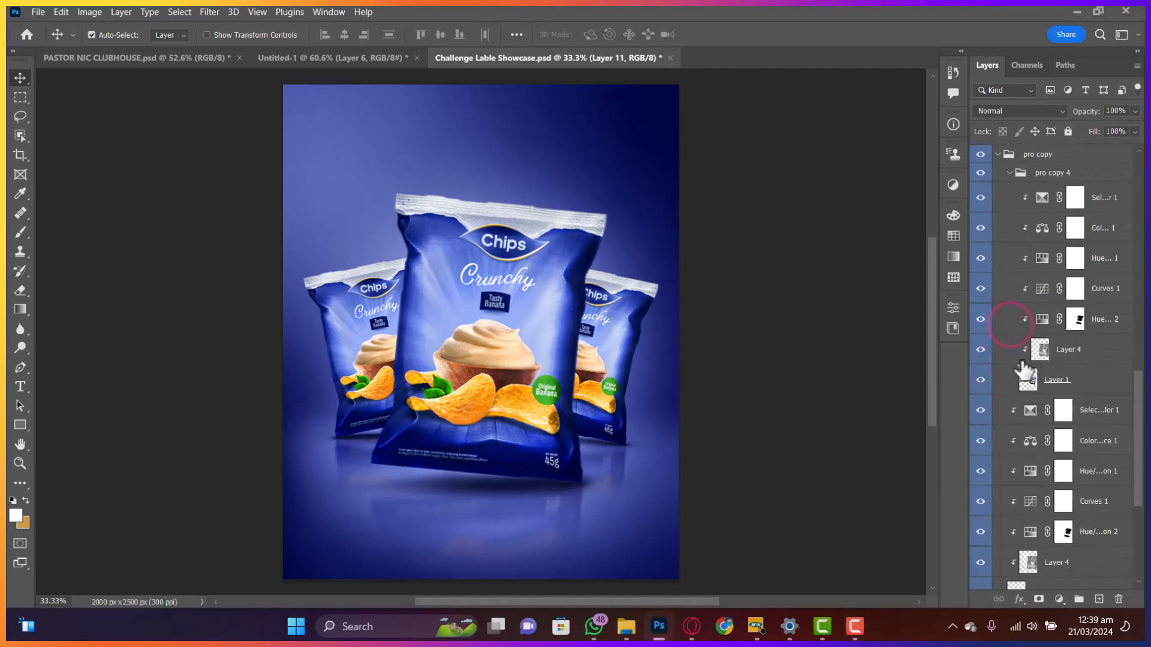
scroll(995, 288, "up", 15)
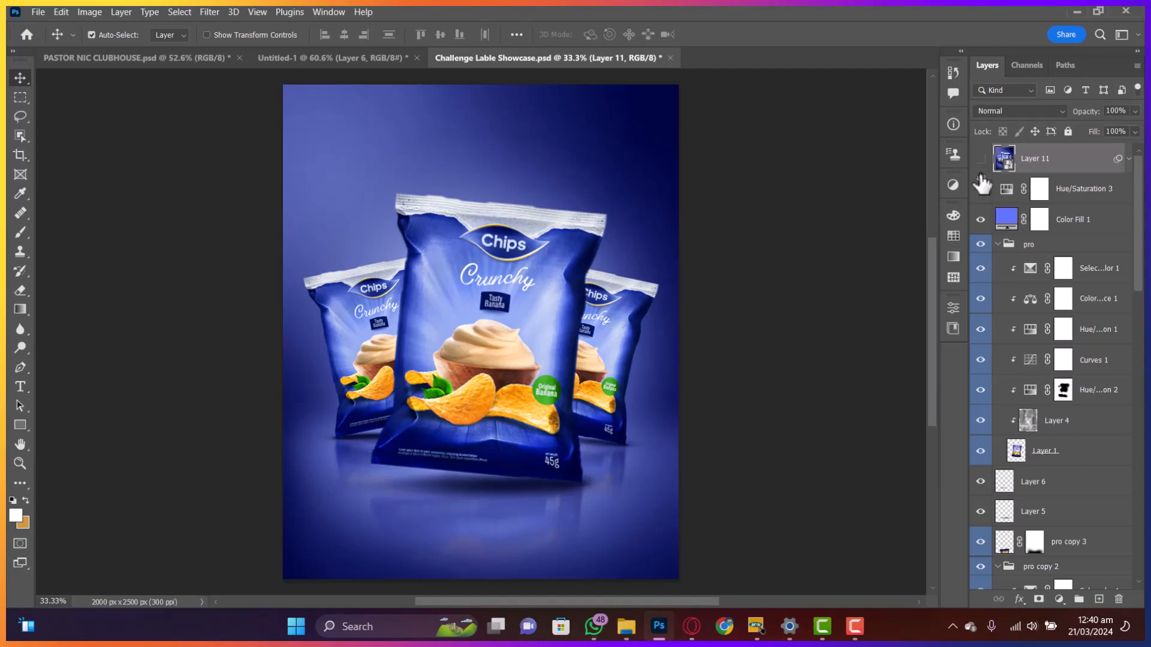
- Hide all layers from Color Fill 1 down, leaving only the dark-blue Background visible
left_click_drag(981, 177, 981, 601)
left_click(980, 576)
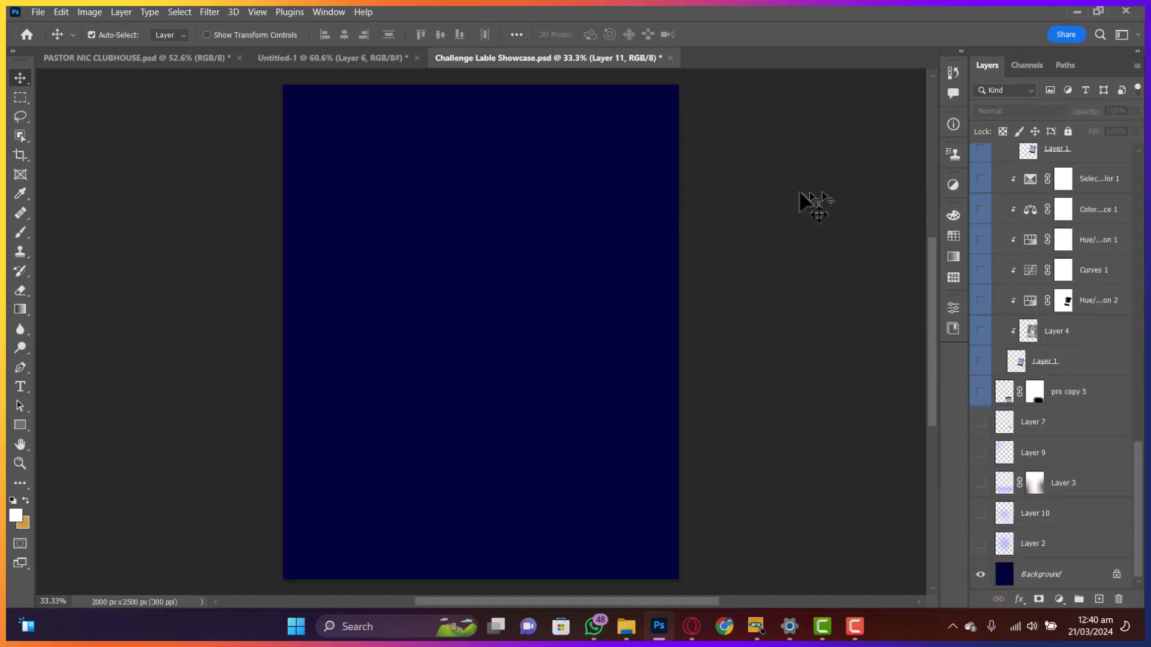
left_click(322, 13)
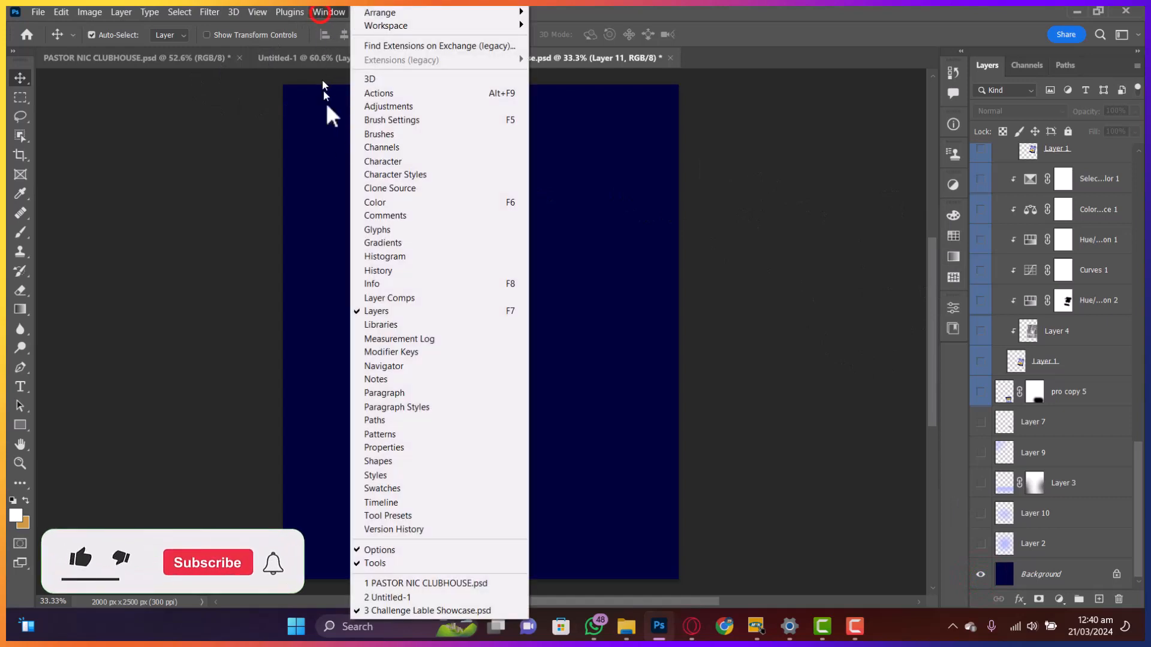
- Open the Timeline panel, create a video timeline and convert it to frame animation
left_click(397, 504)
left_click(499, 567)
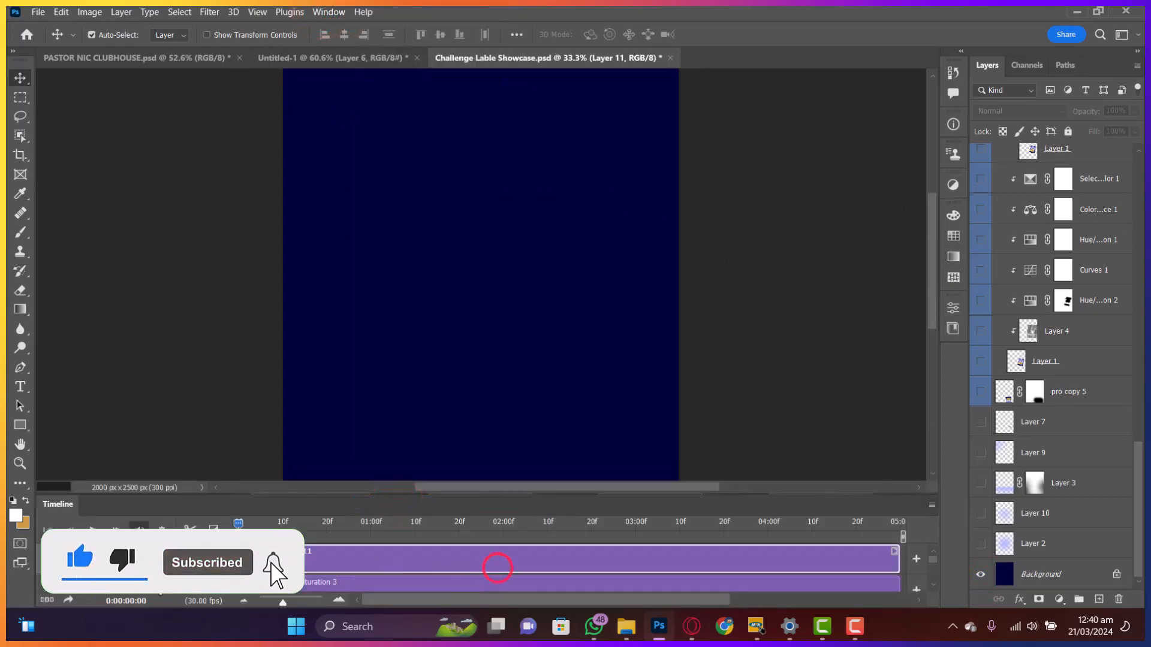
left_click(44, 600)
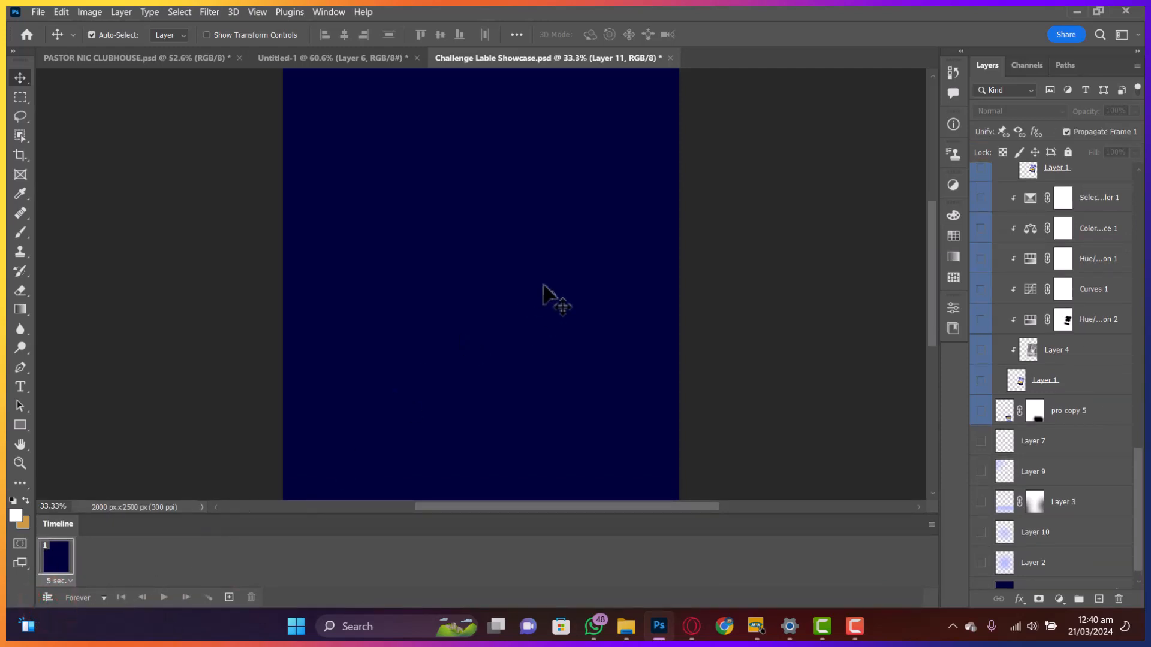
scroll(538, 287, "down", 2)
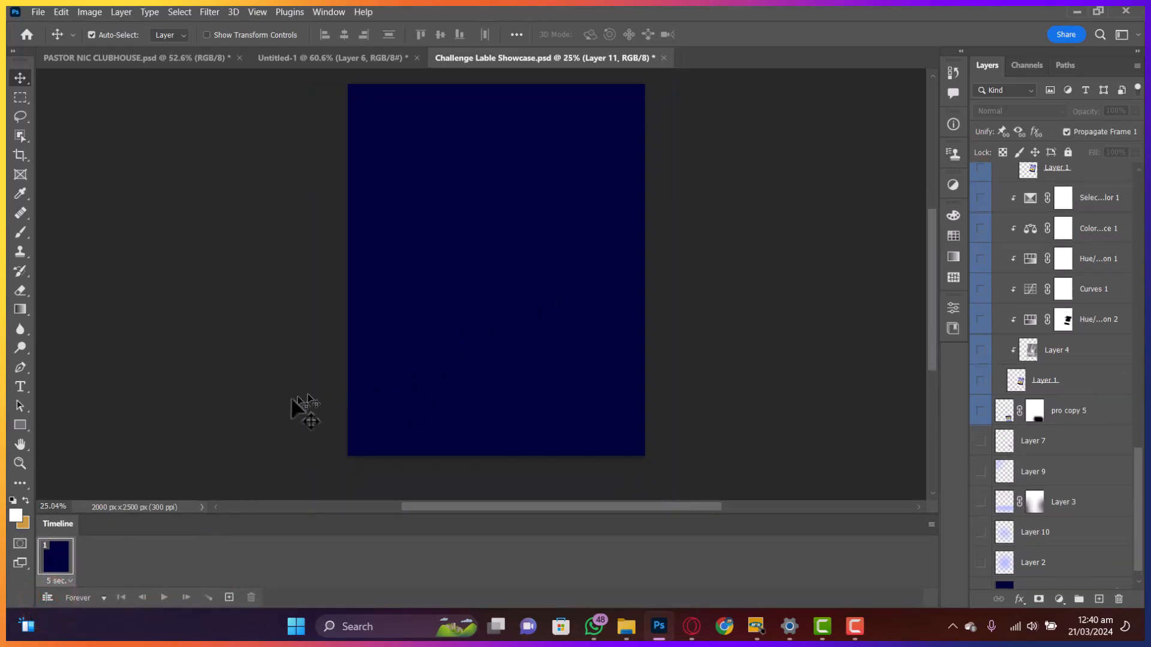
- Change frame 1's delay from 5 seconds to 0.2 seconds
left_click(65, 581)
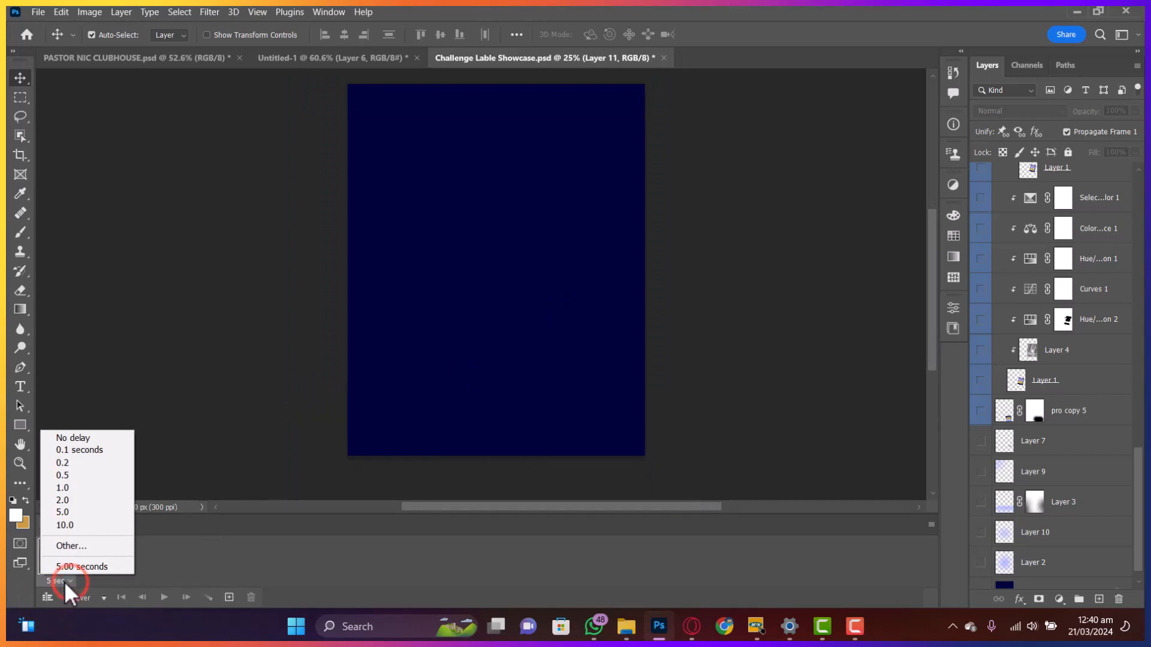
left_click(65, 582)
left_click(64, 582)
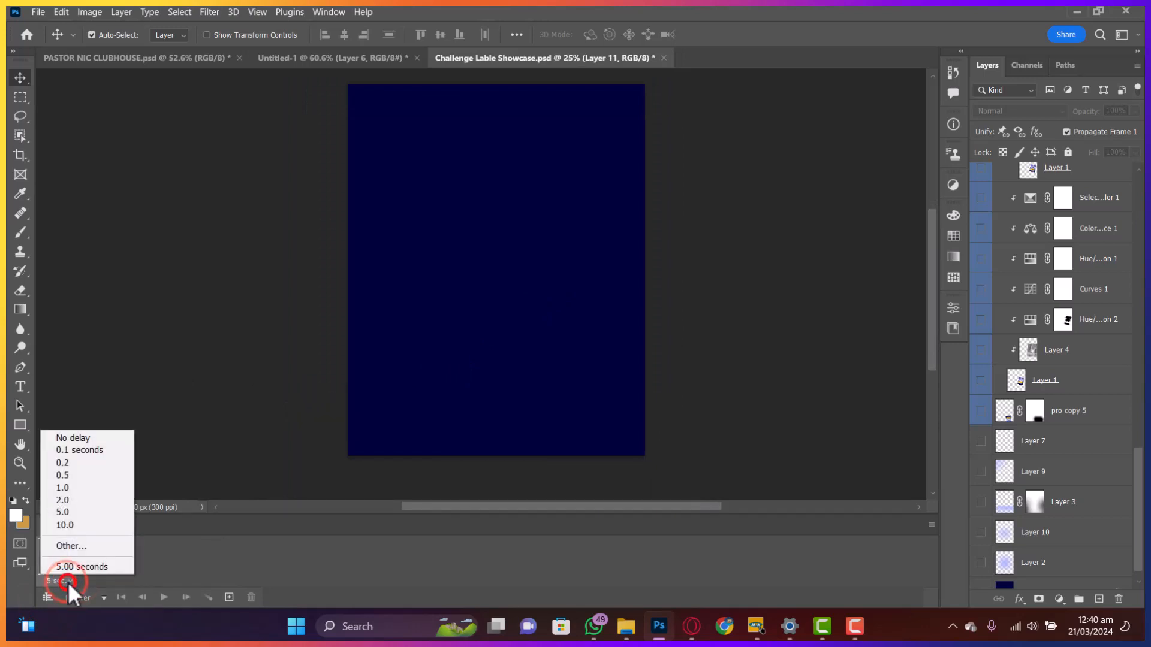
left_click(71, 467)
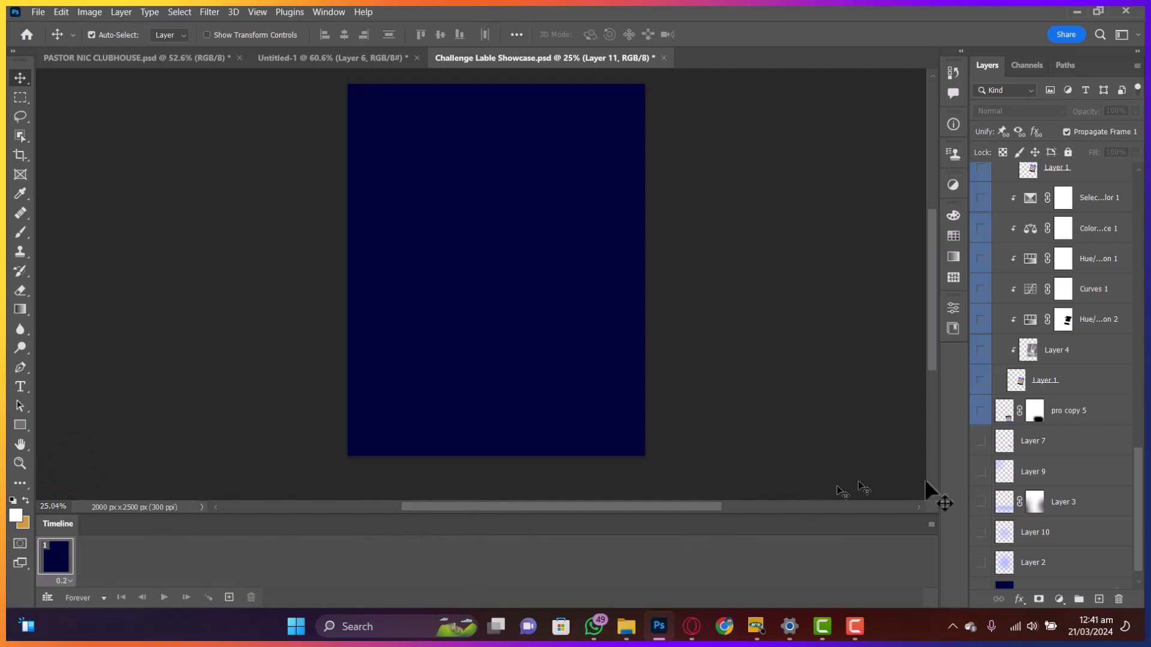
scroll(1031, 503, "down", 1)
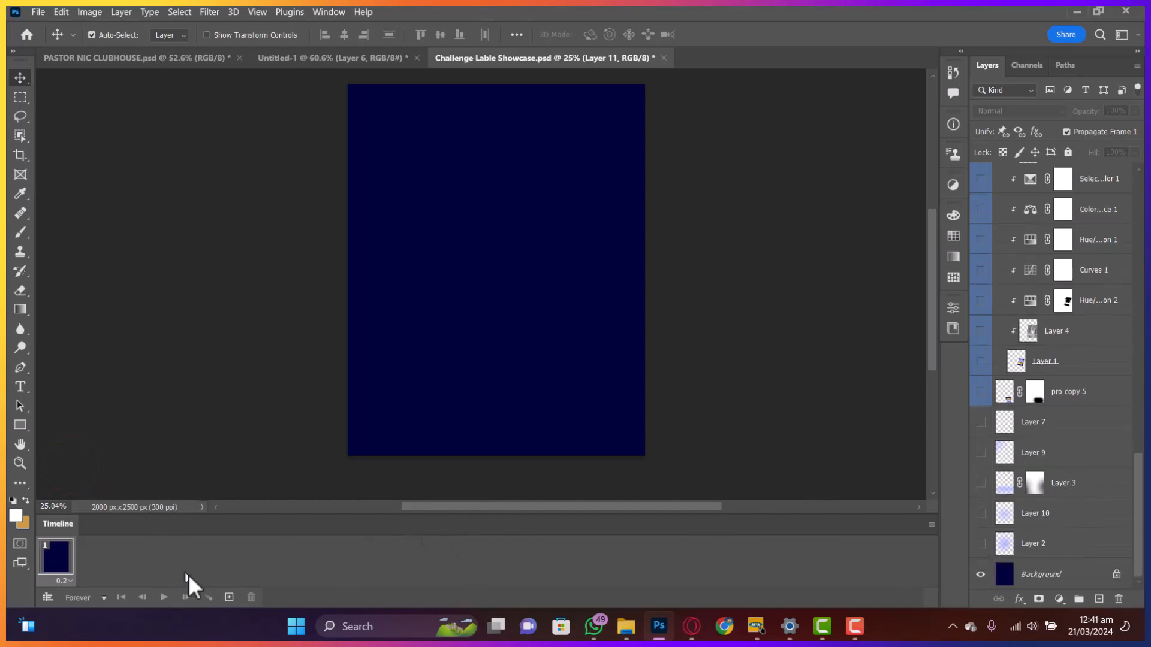
- Add frames 2 and 3, showing Layer 2's glow and then Layer 10 to brighten it
left_click(229, 597)
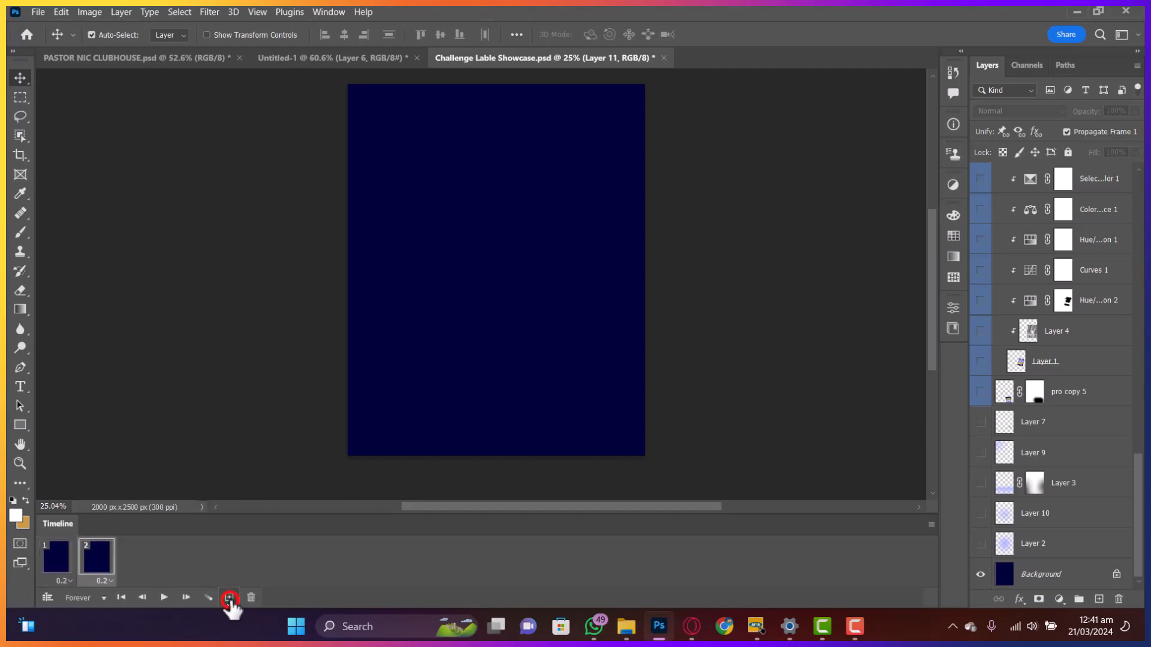
left_click(981, 544)
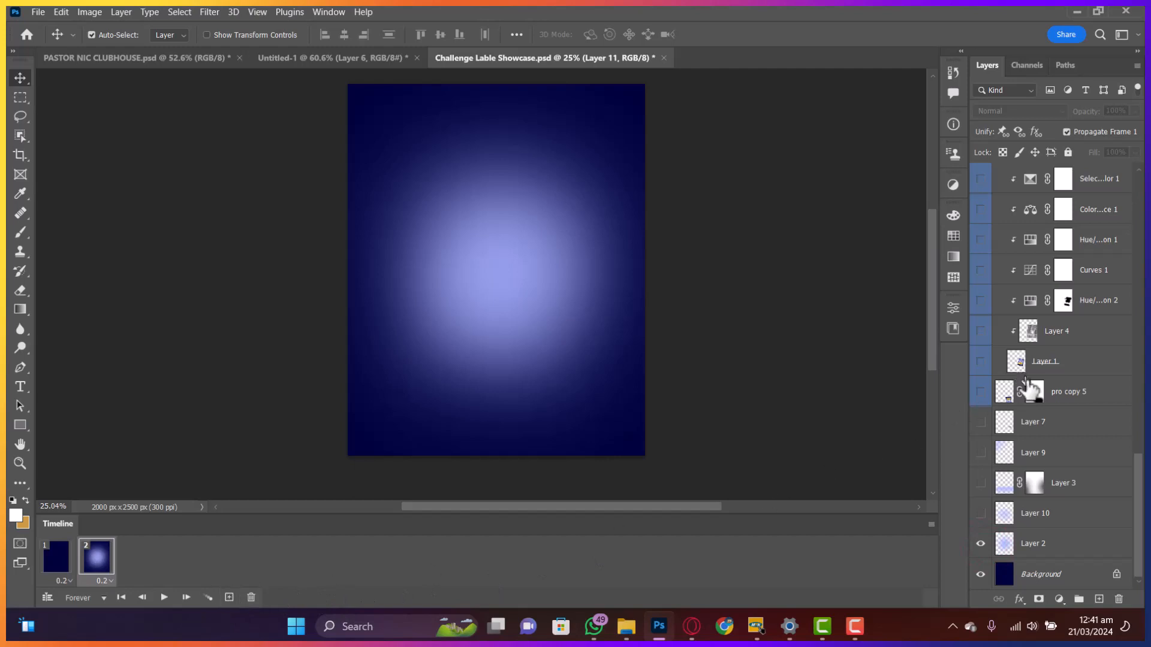
left_click(229, 597)
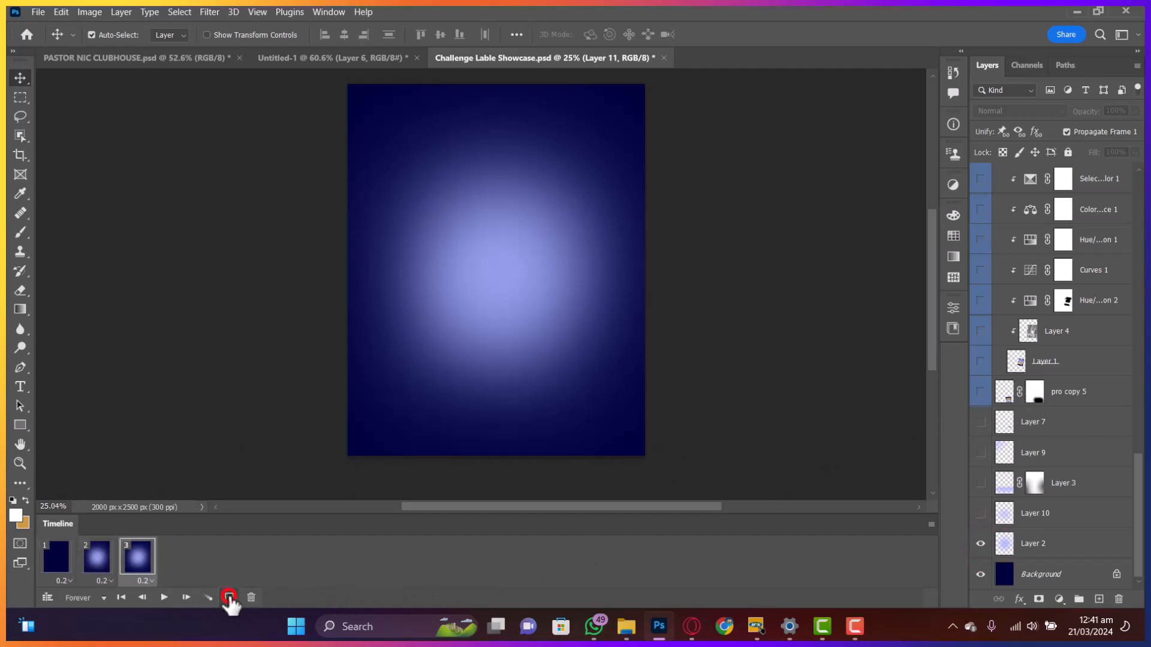
left_click(981, 513)
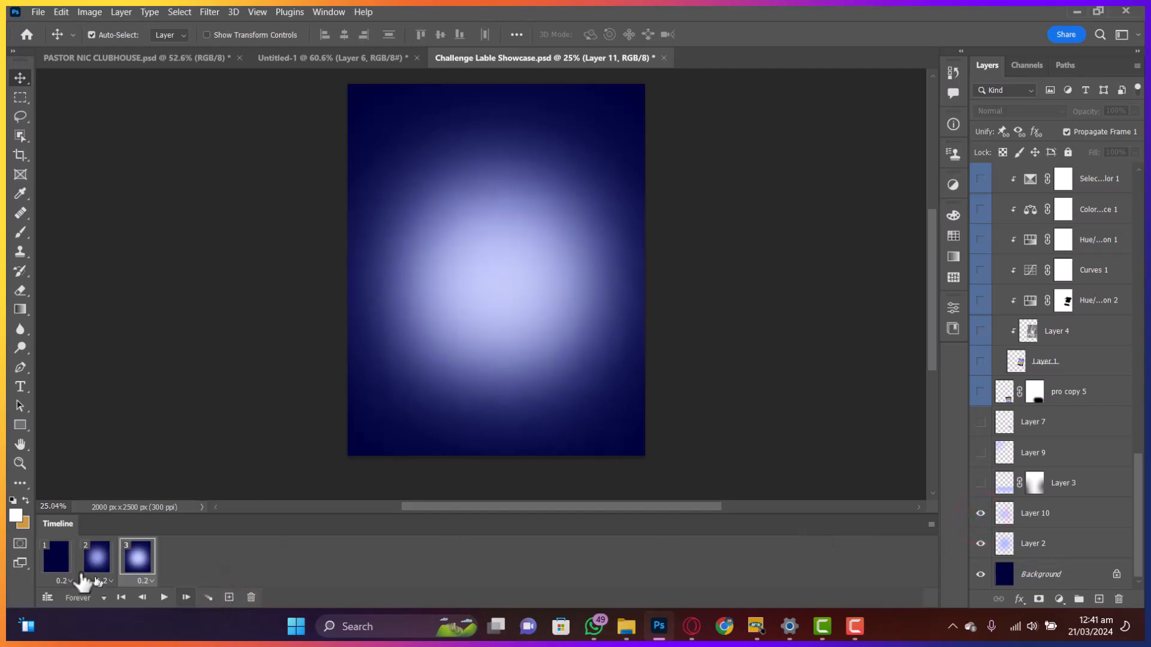
- Tween 5 in-between frames before frame 3, then return to frame 1
left_click(201, 597)
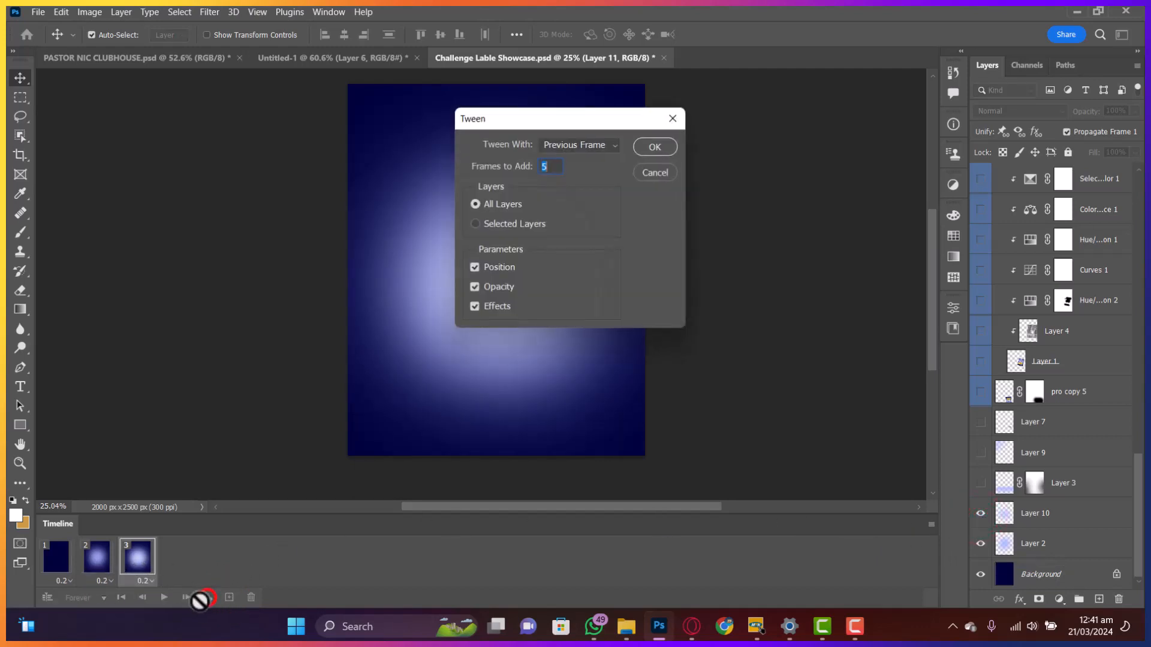
left_click(648, 146)
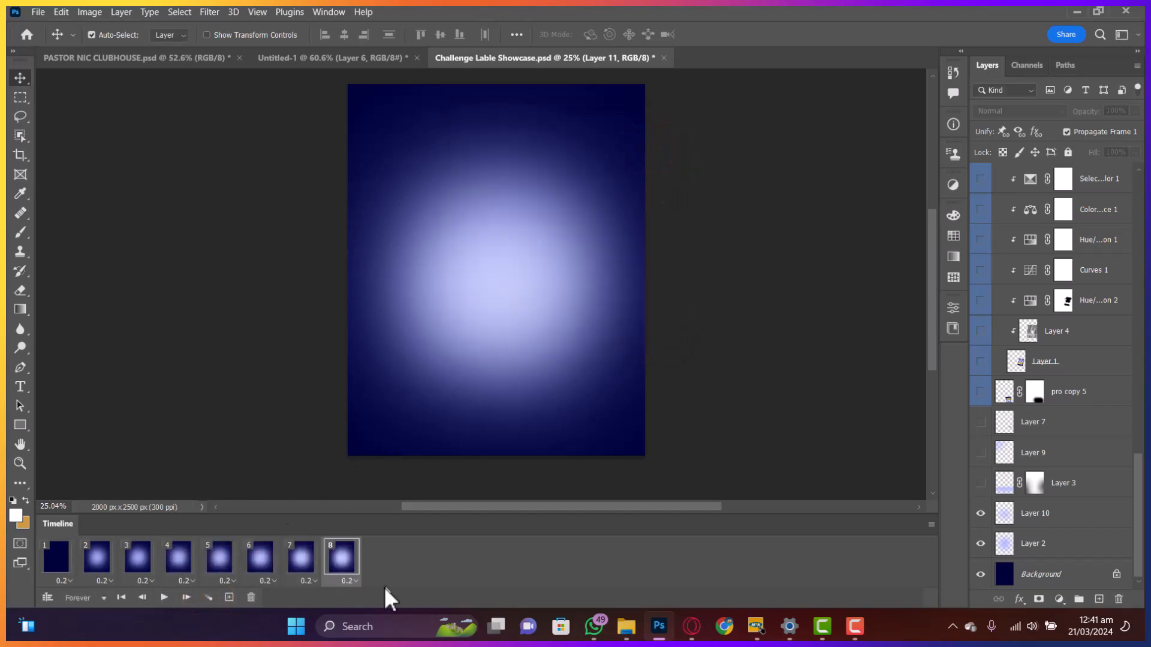
left_click(57, 560)
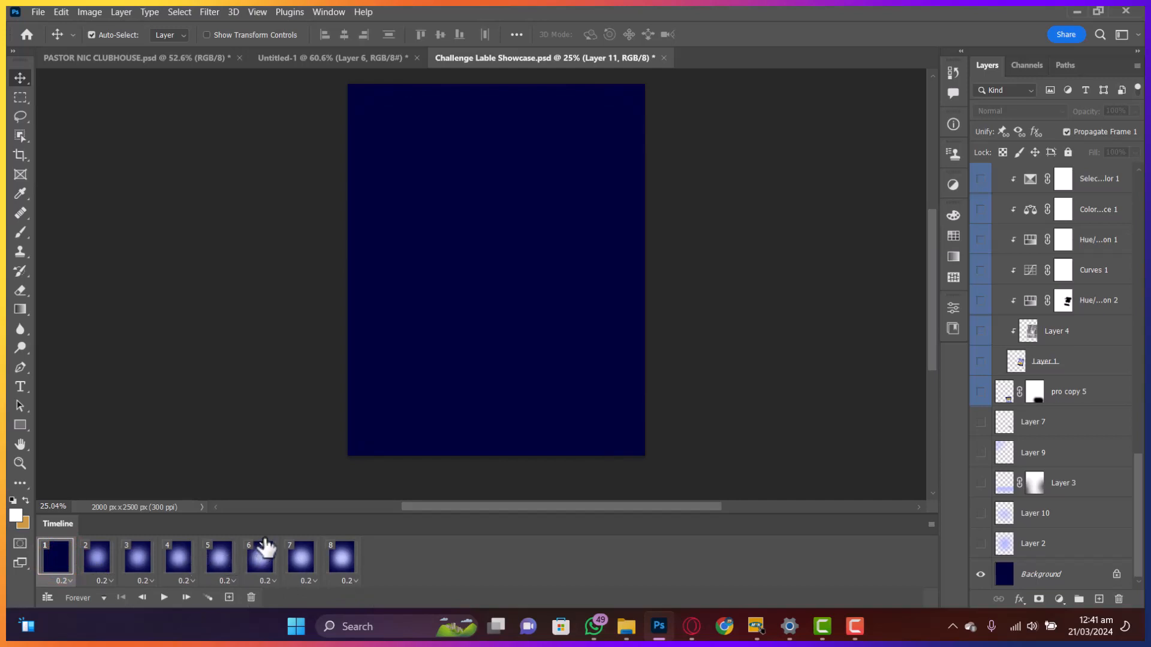
- Play and stop the animation preview, then undo the five tweened frames
key("space")
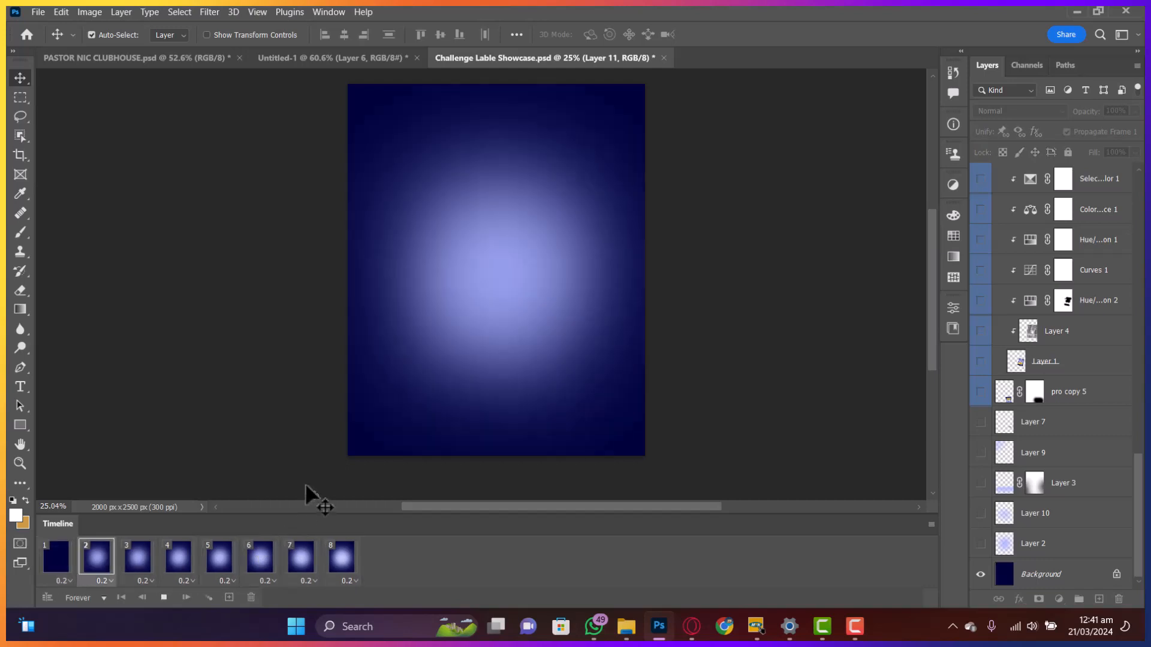
key("space")
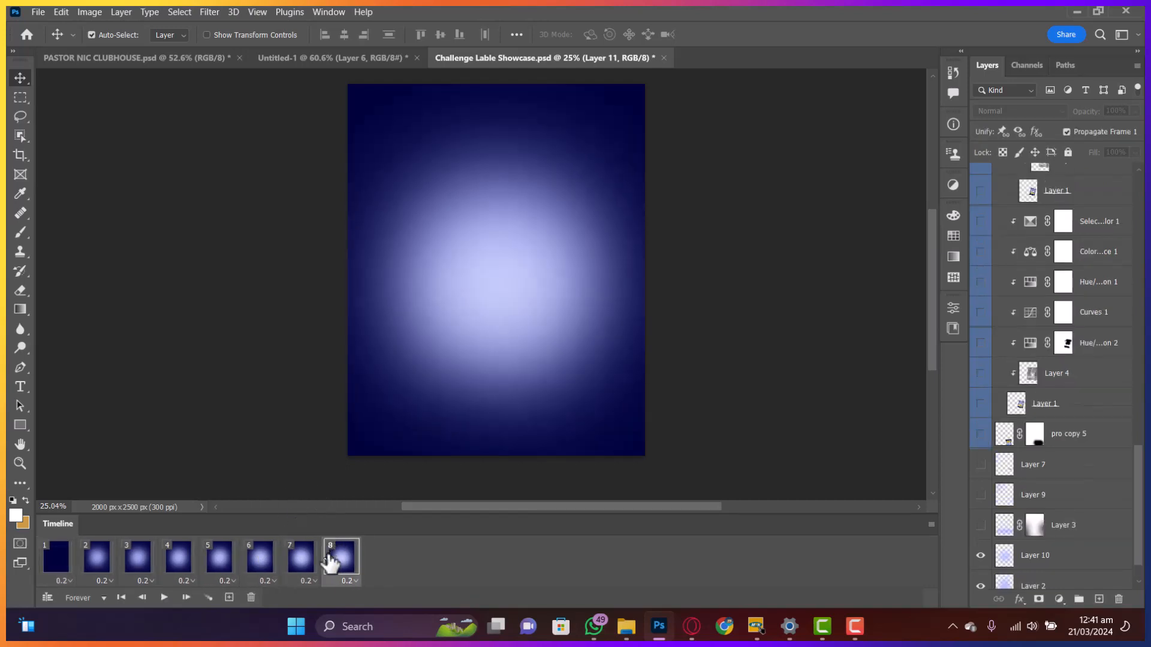
key("ctrl+z")
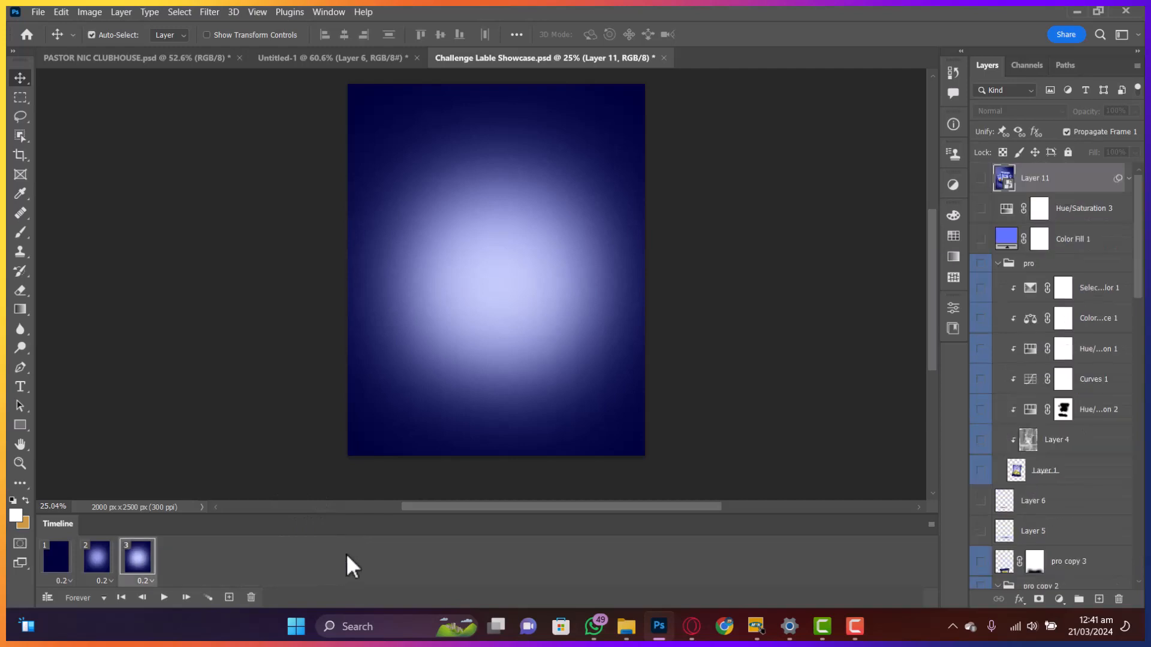
scroll(1031, 468, "down", 15)
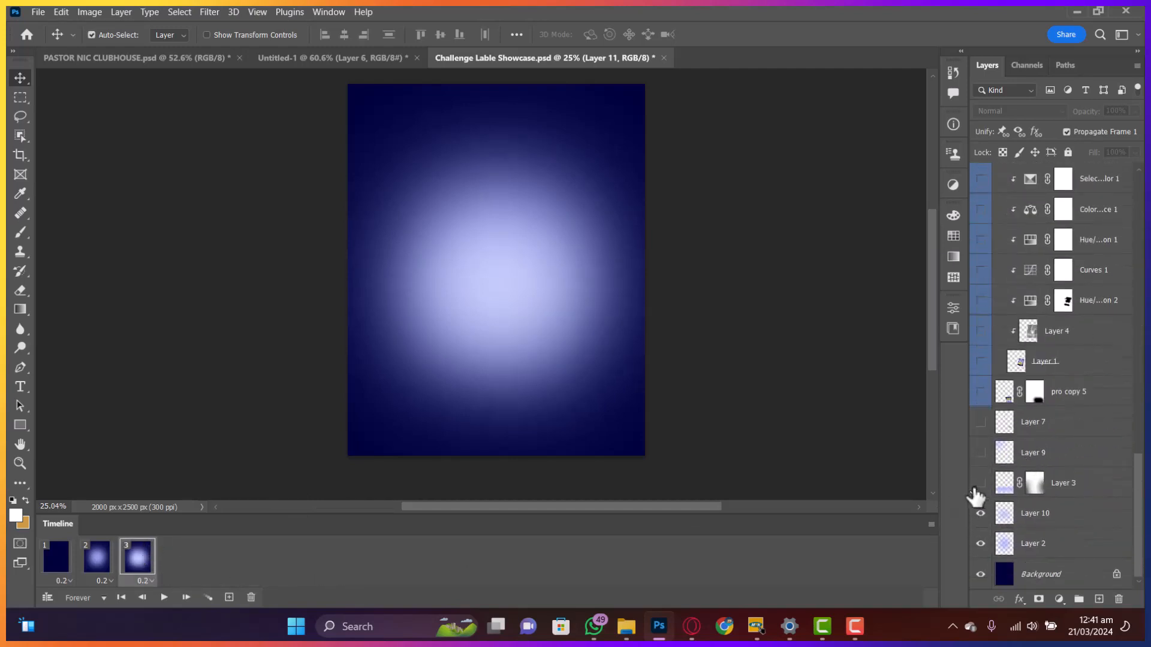
- Add frames 4 and 5, showing Layer 3's light band and then Layer 9
left_click(229, 597)
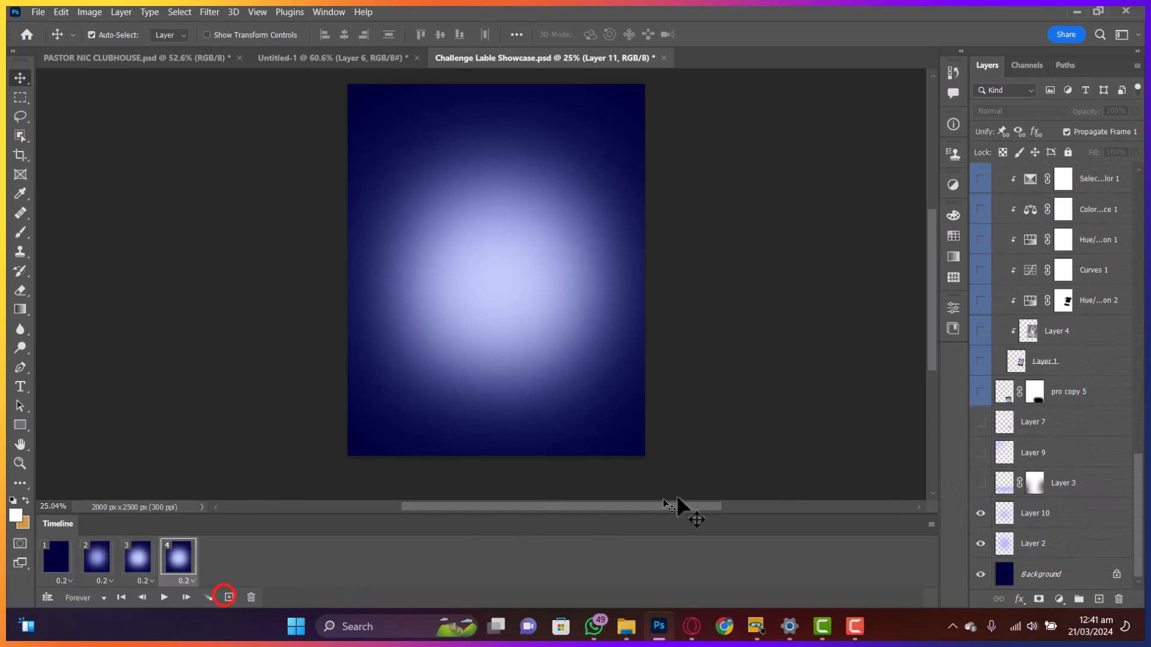
left_click(981, 483)
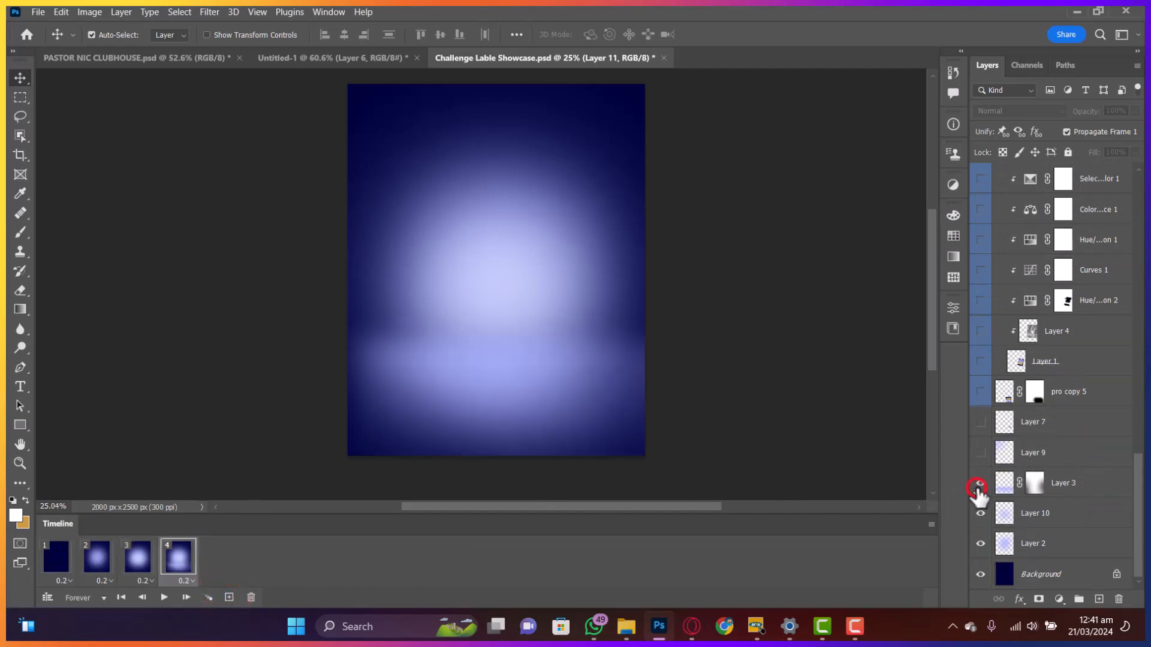
left_click(229, 597)
left_click(981, 453)
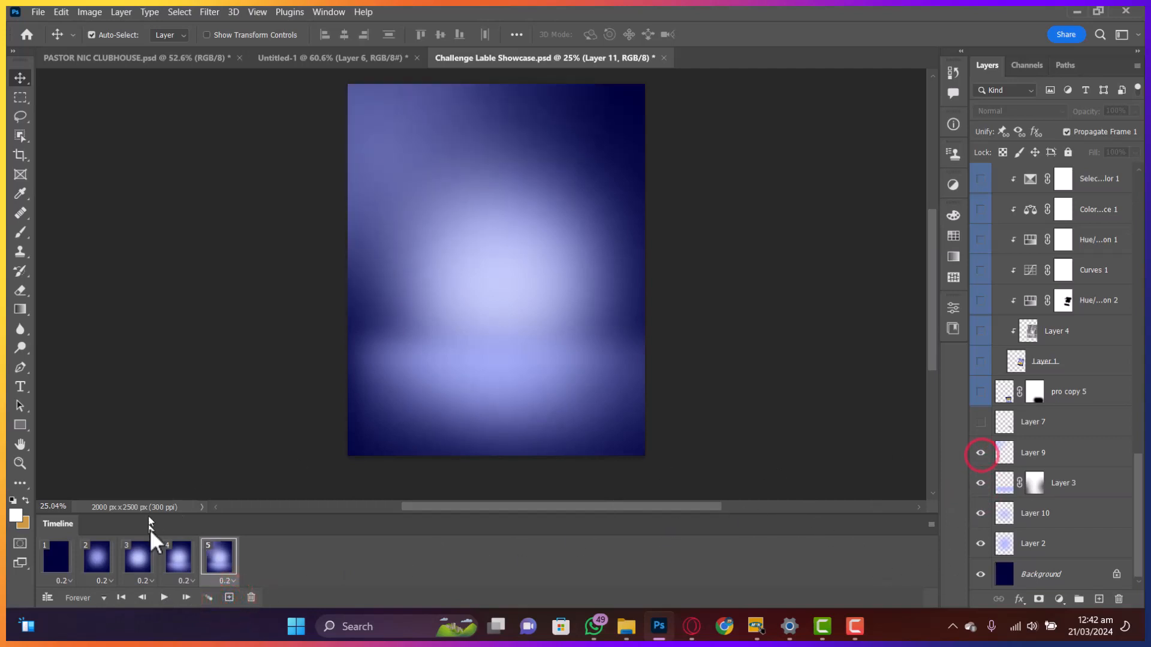
- Add frames 6 and 7, turning on the pro copy 5 shadow streak and then the chips bag
left_click(229, 597)
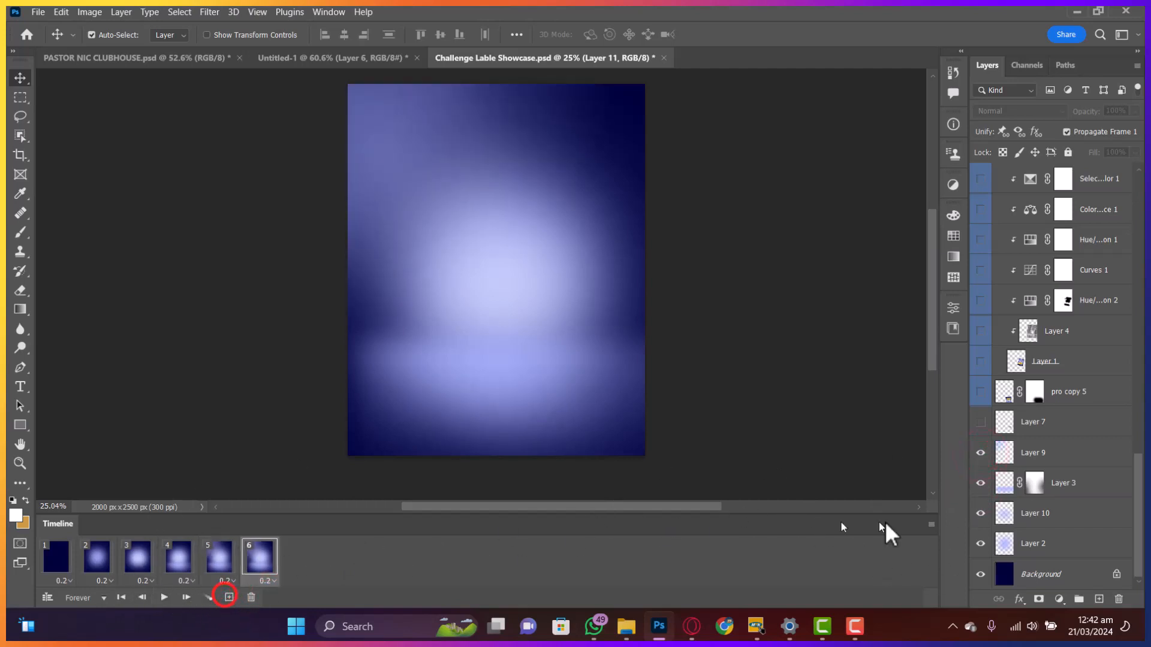
left_click(981, 422)
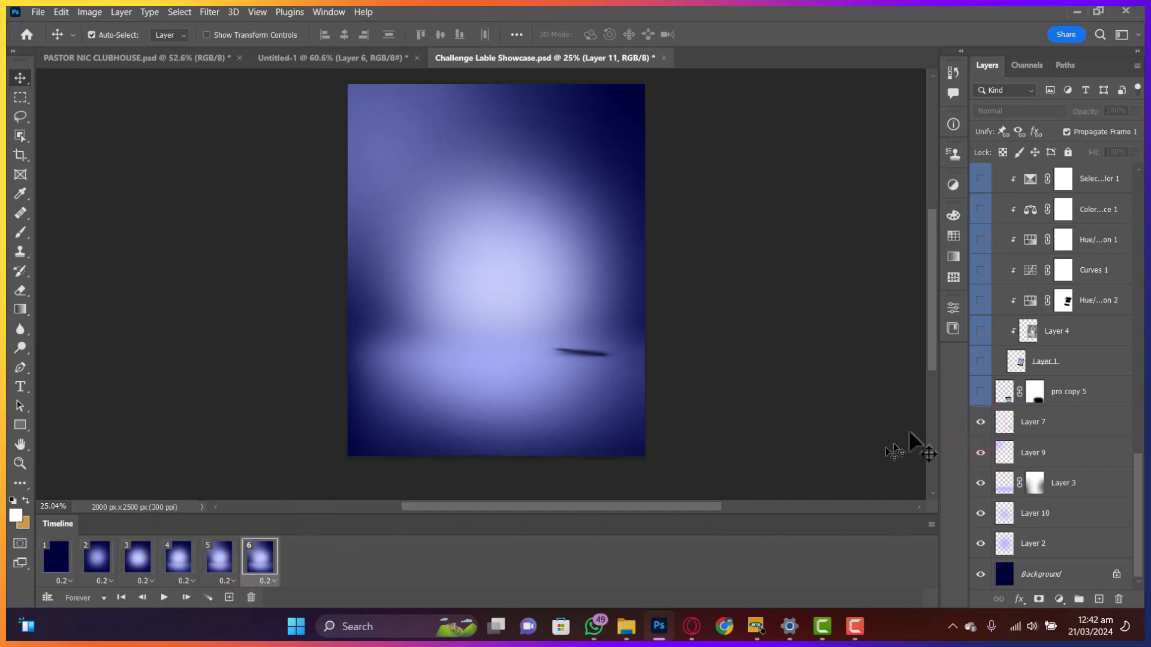
left_click(981, 422)
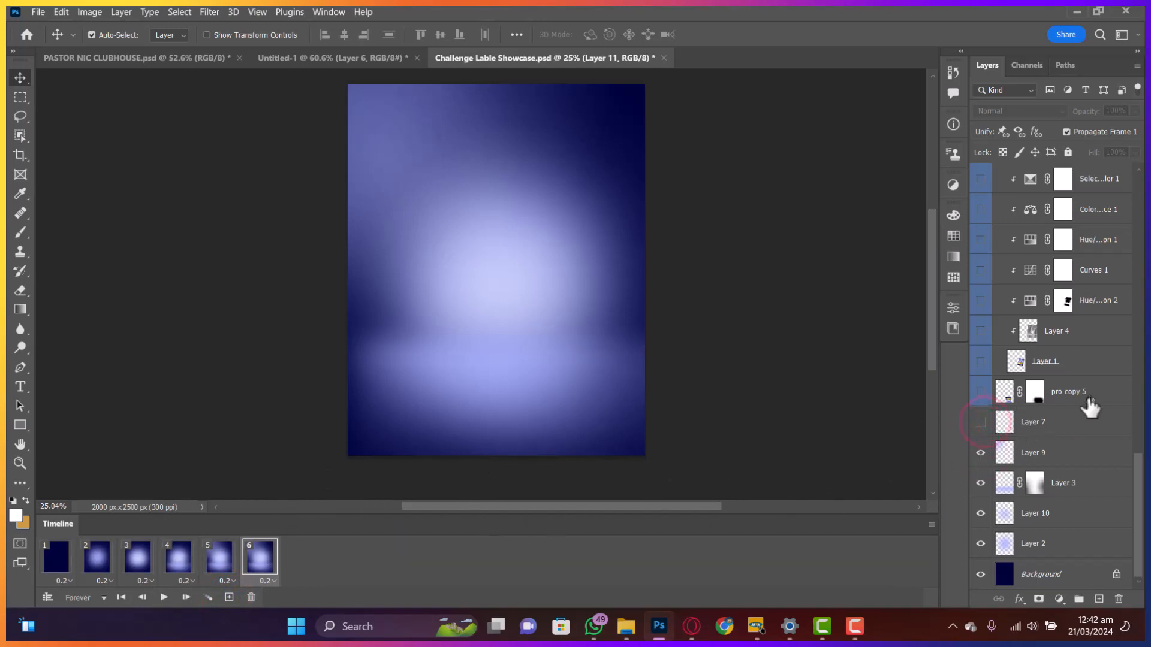
scroll(1079, 408, "up", 1)
left_click(981, 422)
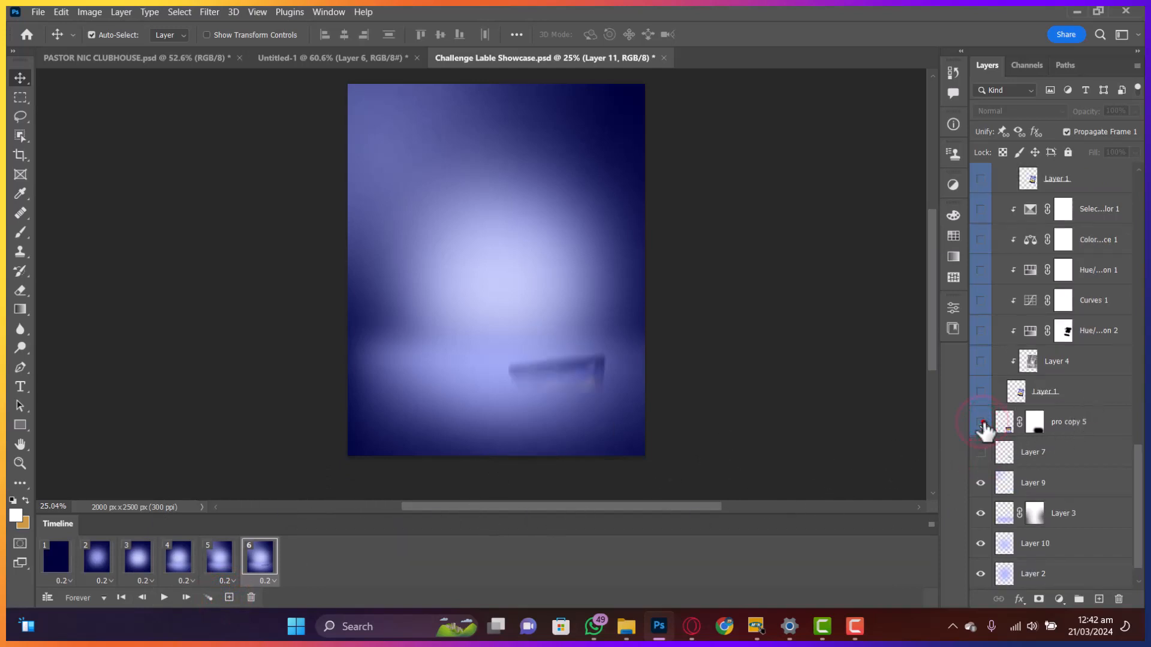
left_click(981, 422)
scroll(983, 429, "up", 3)
left_click(981, 513)
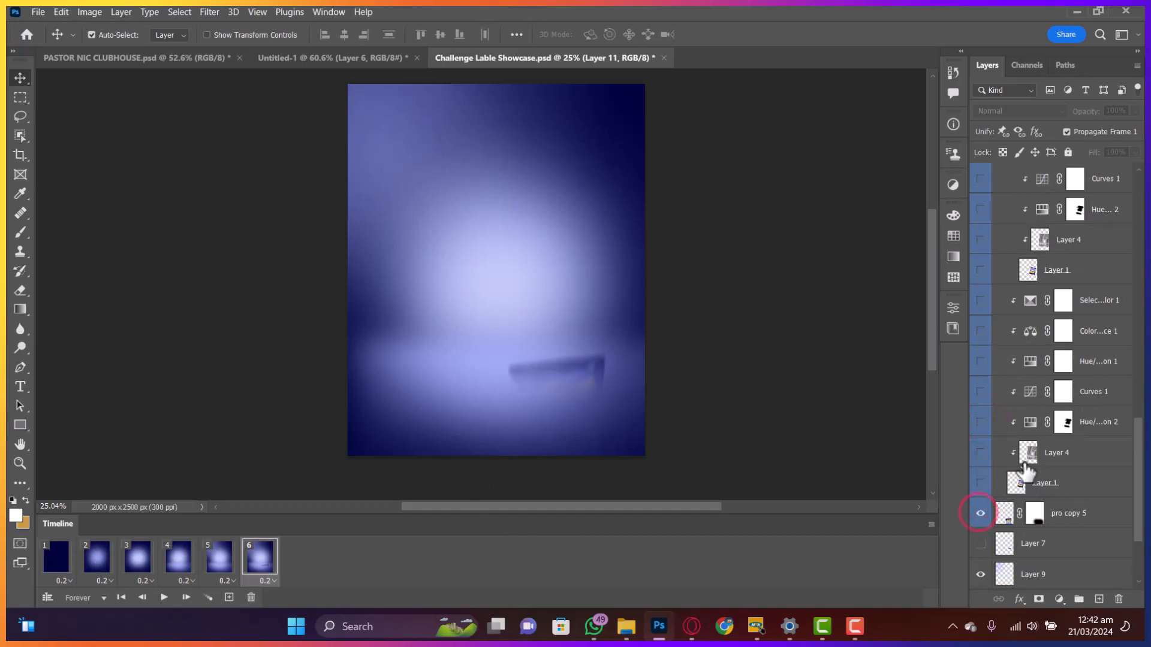
left_click(229, 597)
scroll(1061, 414, "up", 4)
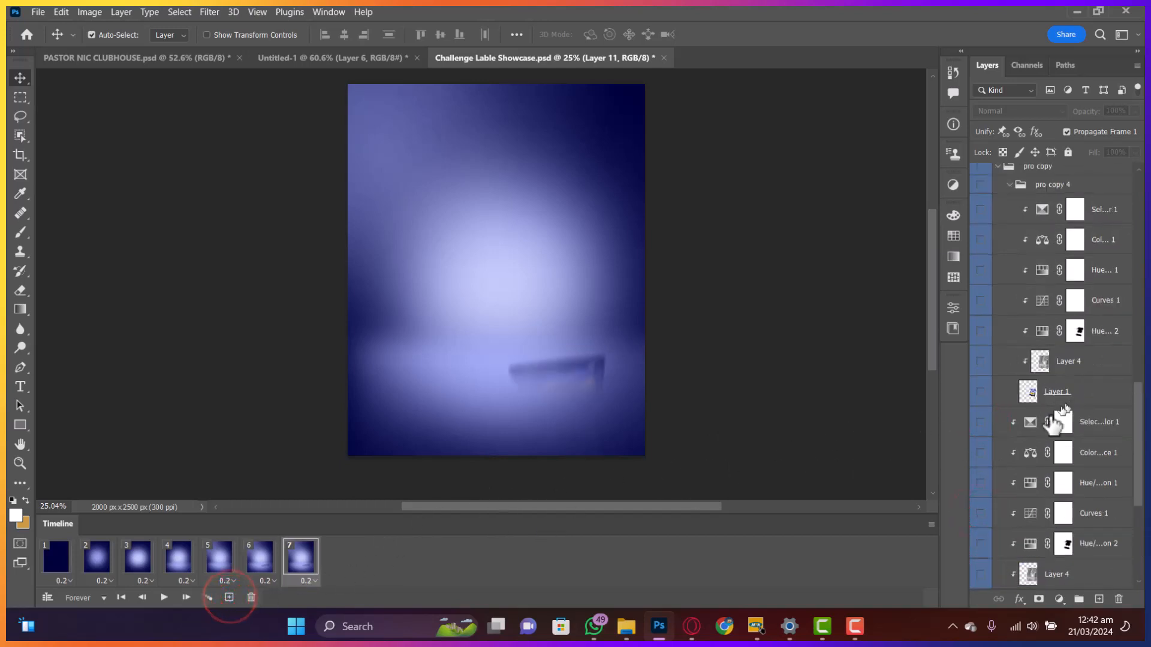
left_click(980, 393)
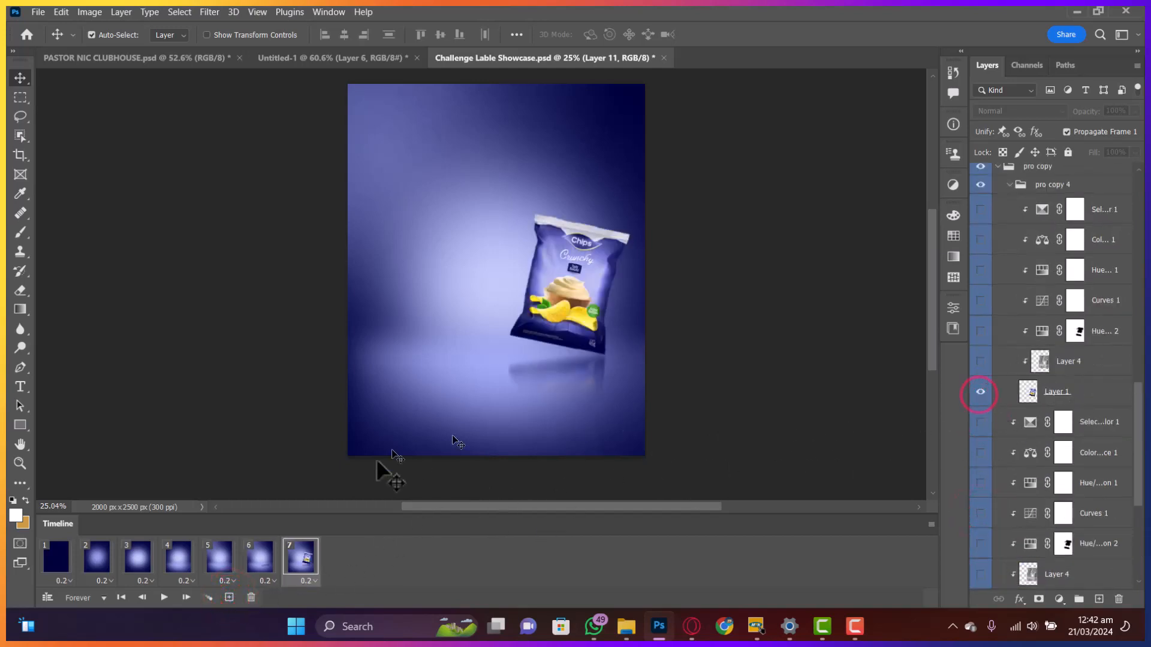
scroll(1070, 333, "up", 5)
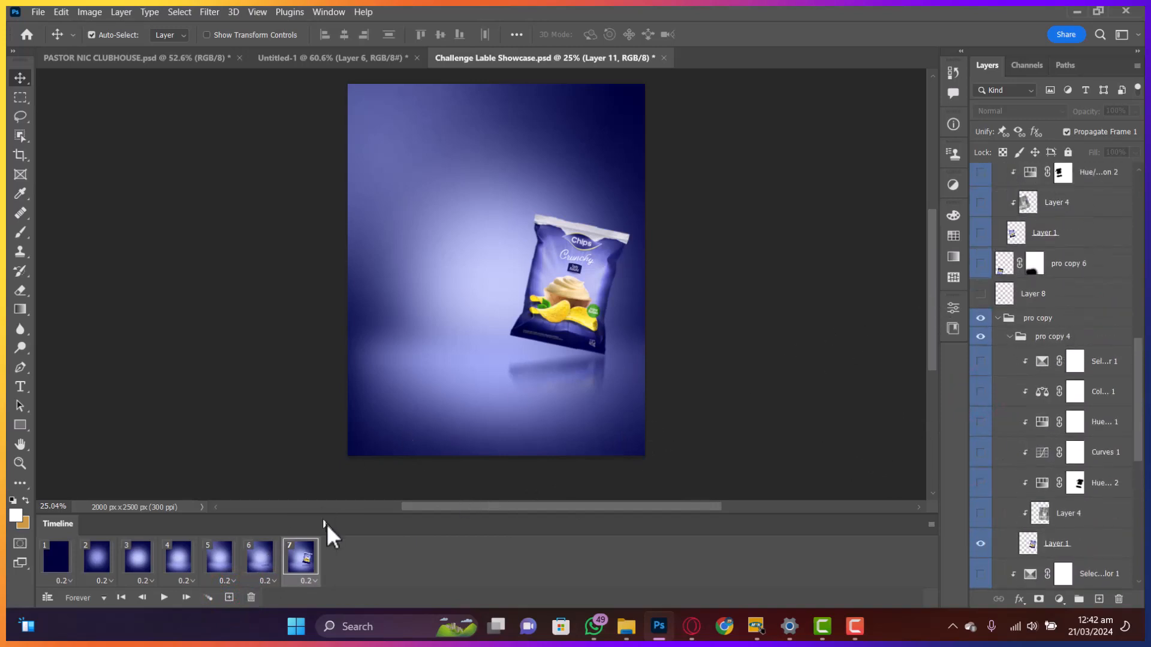
- Add frames 8 to 11, showing Layer 8's shadow, the pro copy 6 reflection and a second bag
left_click(229, 597)
scroll(1007, 366, "up", 4)
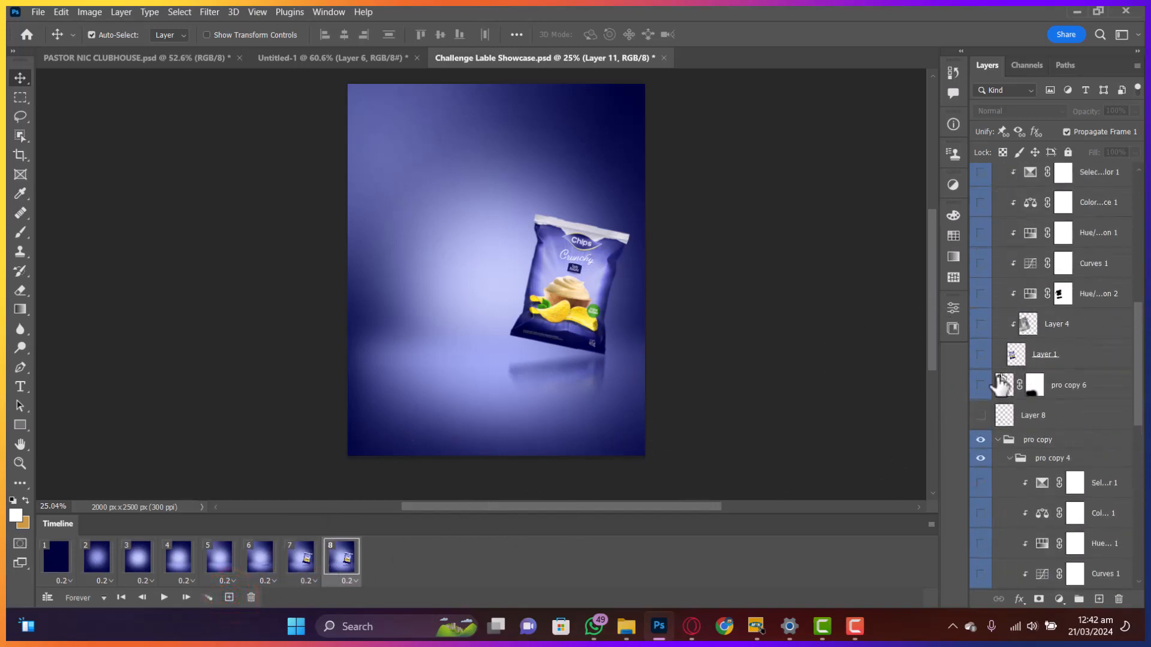
left_click(981, 418)
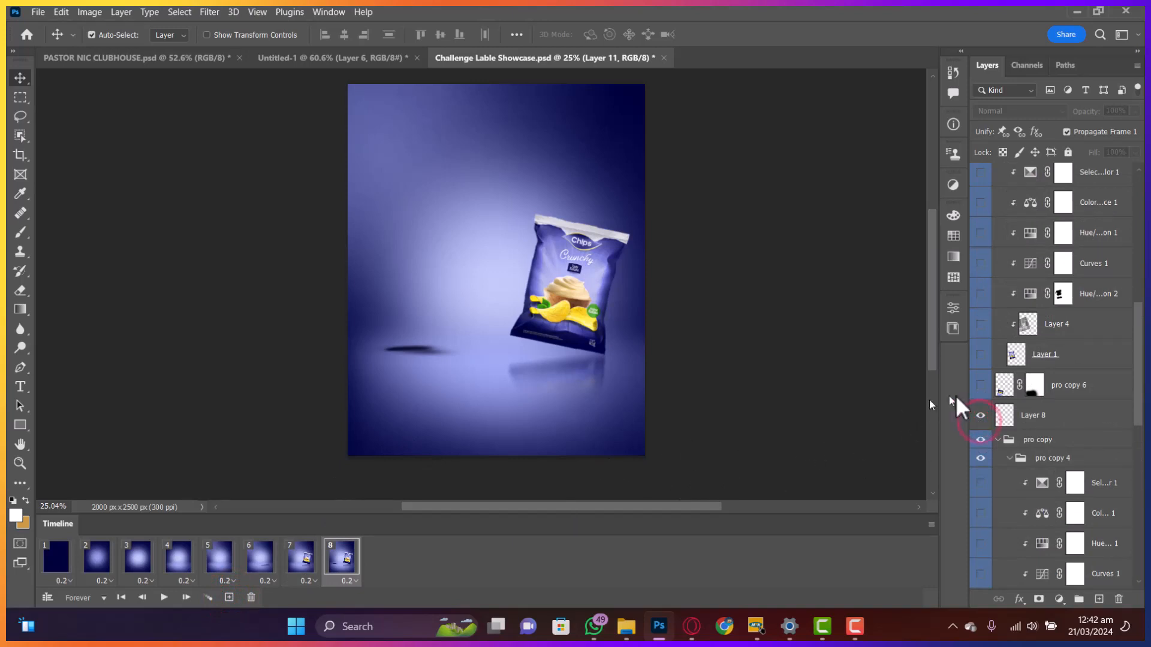
scroll(1010, 440, "up", 2)
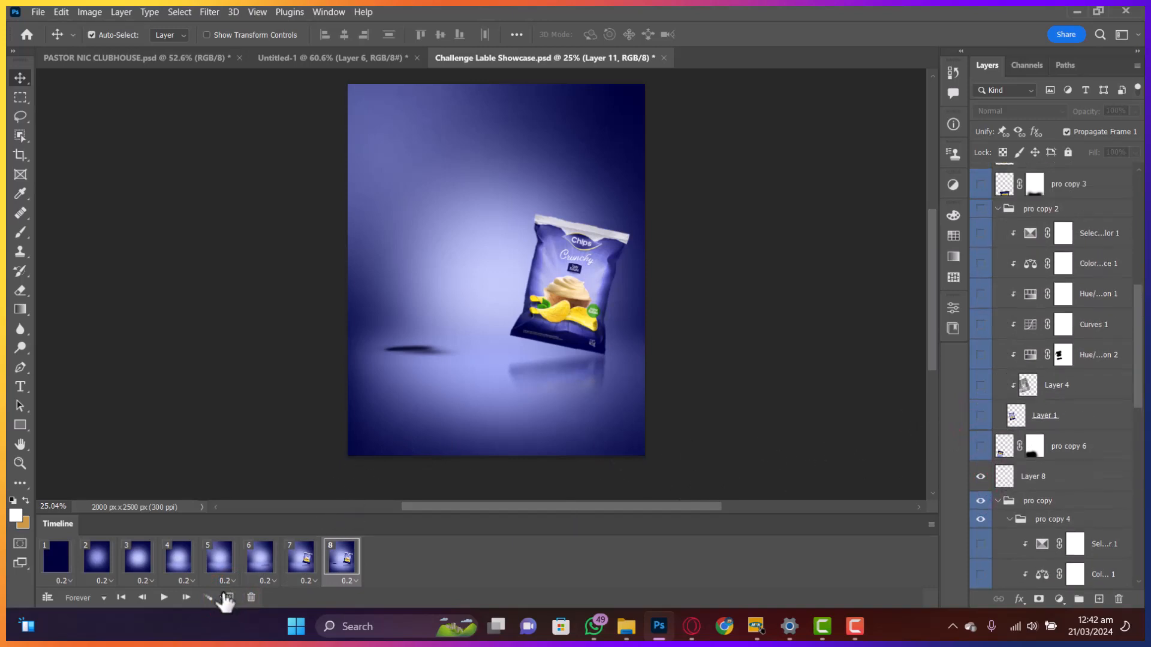
left_click(229, 597)
left_click(980, 446)
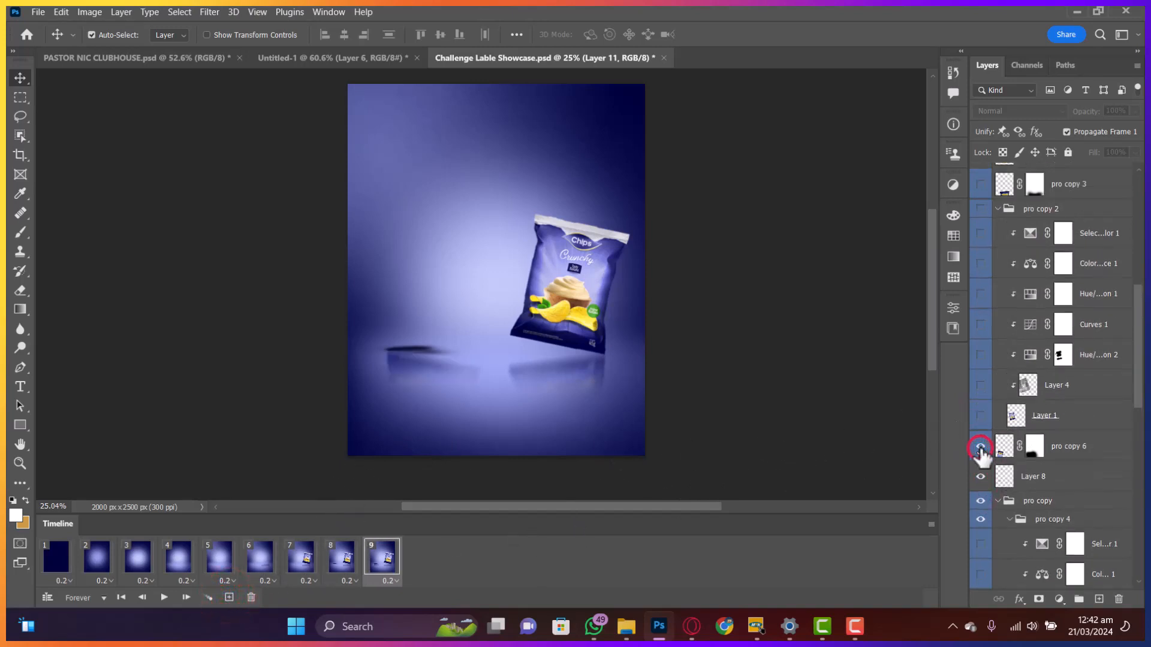
left_click(229, 597)
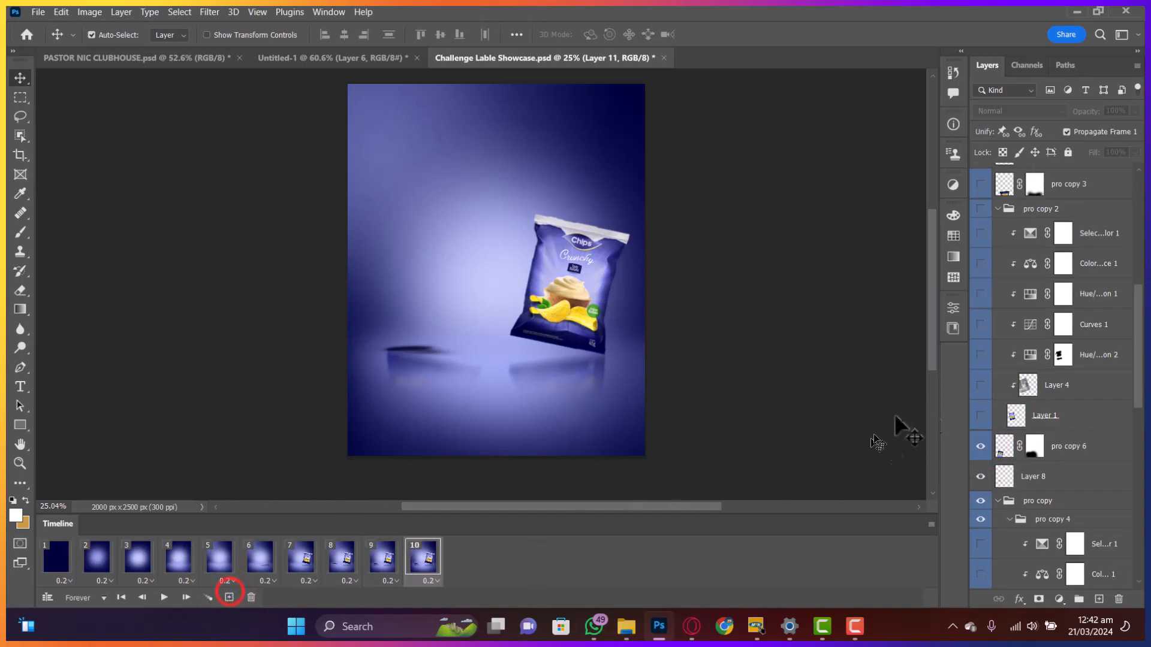
left_click(980, 415)
left_click(229, 597)
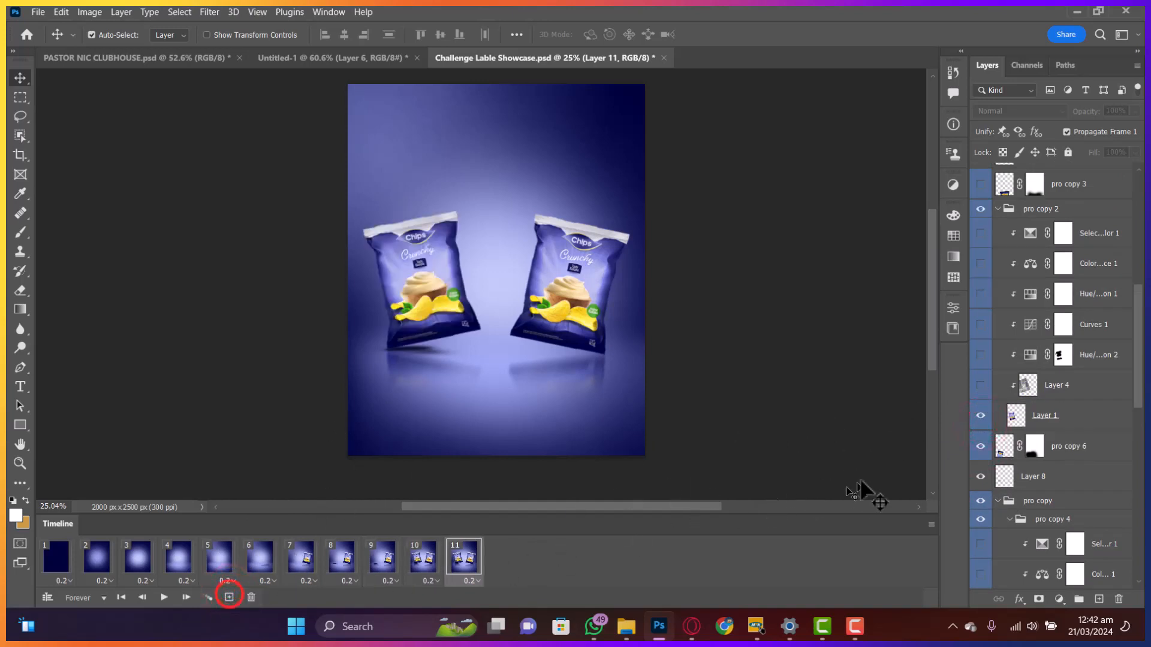
- Show Layer 7, then add frame 12 with Layer 1 and the pro copy 3 reflection on
scroll(1026, 513, "down", 6)
scroll(1027, 513, "down", 4)
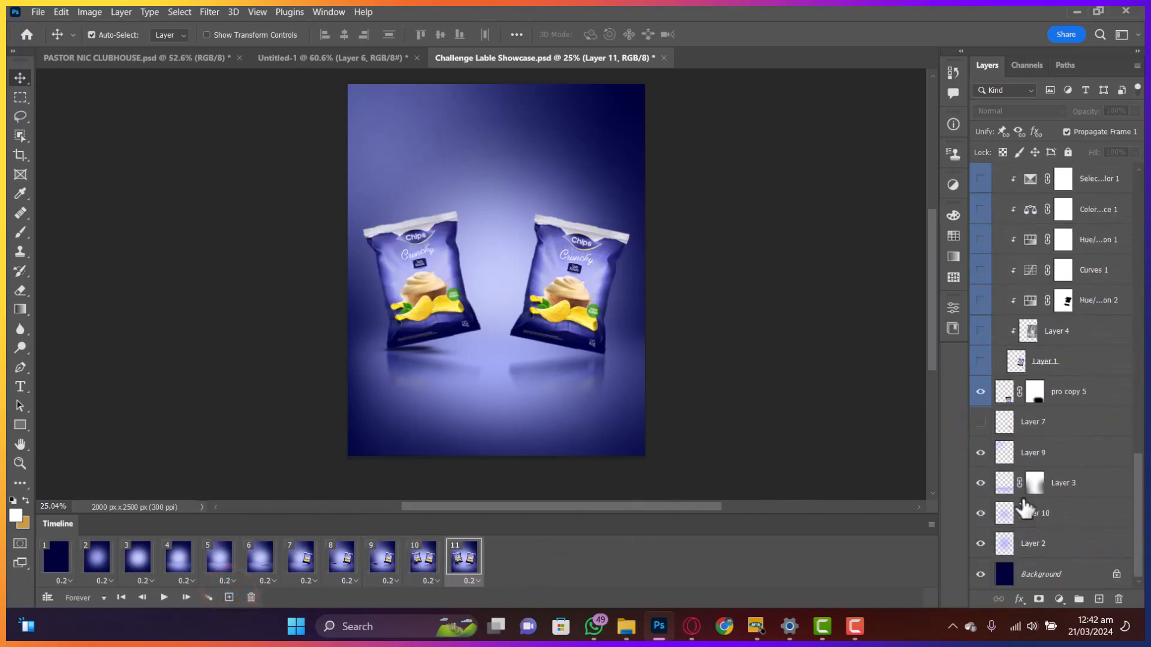
left_click(981, 423)
left_click(229, 598)
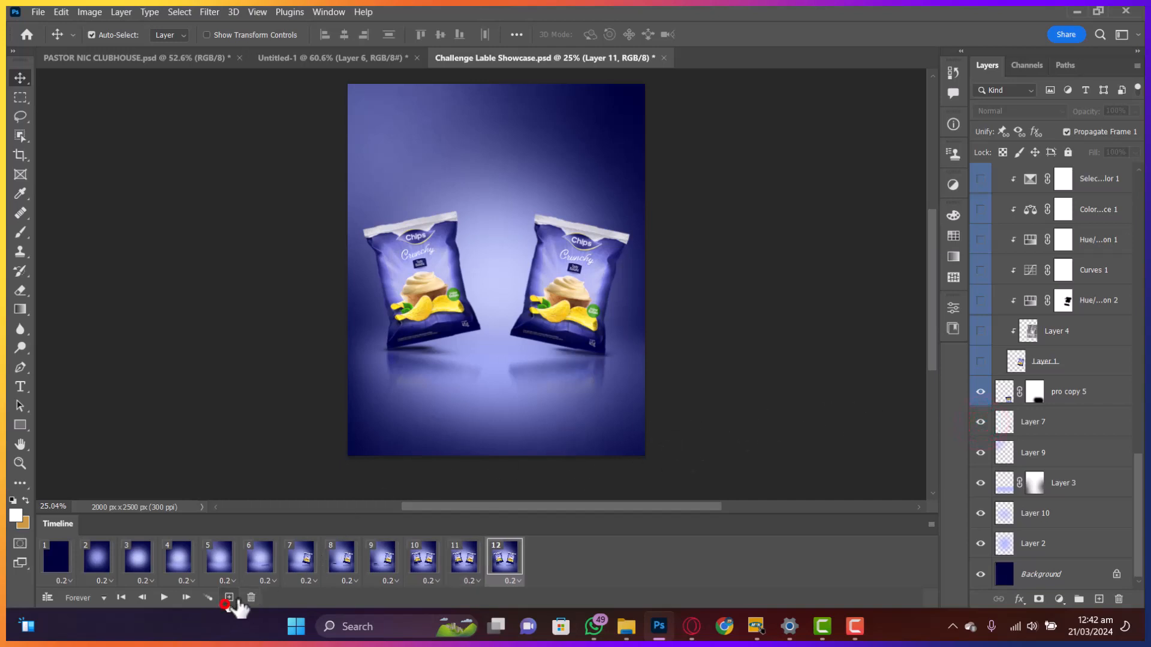
scroll(983, 483, "up", 2)
left_click(981, 454)
scroll(986, 457, "up", 8)
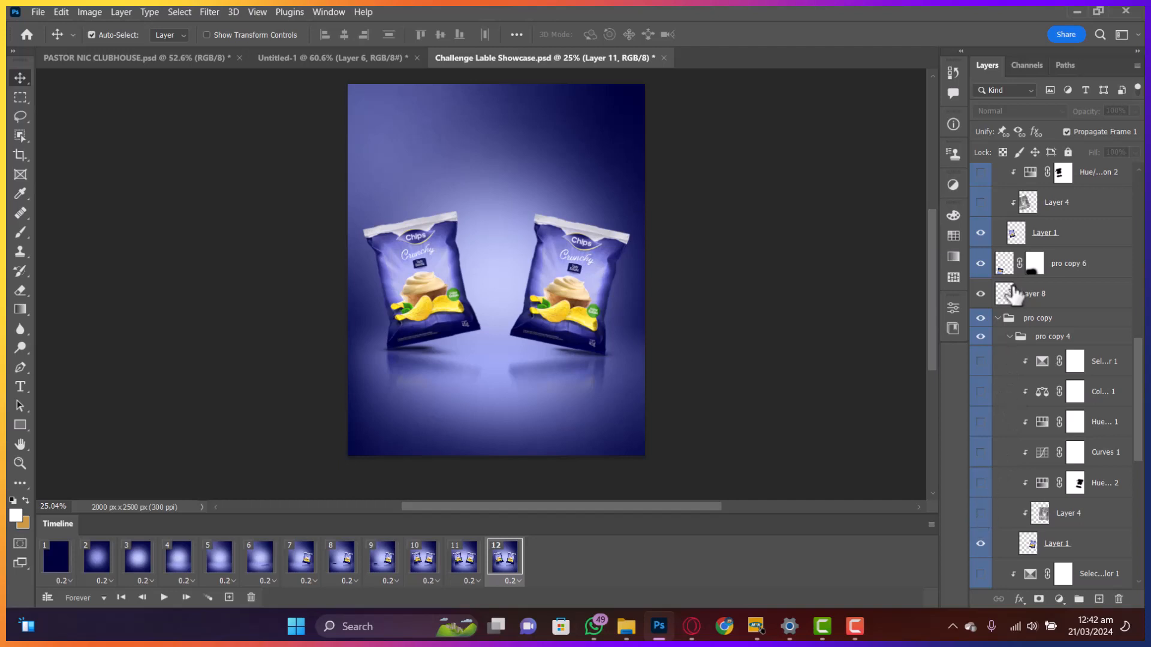
scroll(995, 368, "up", 5)
scroll(996, 355, "up", 2)
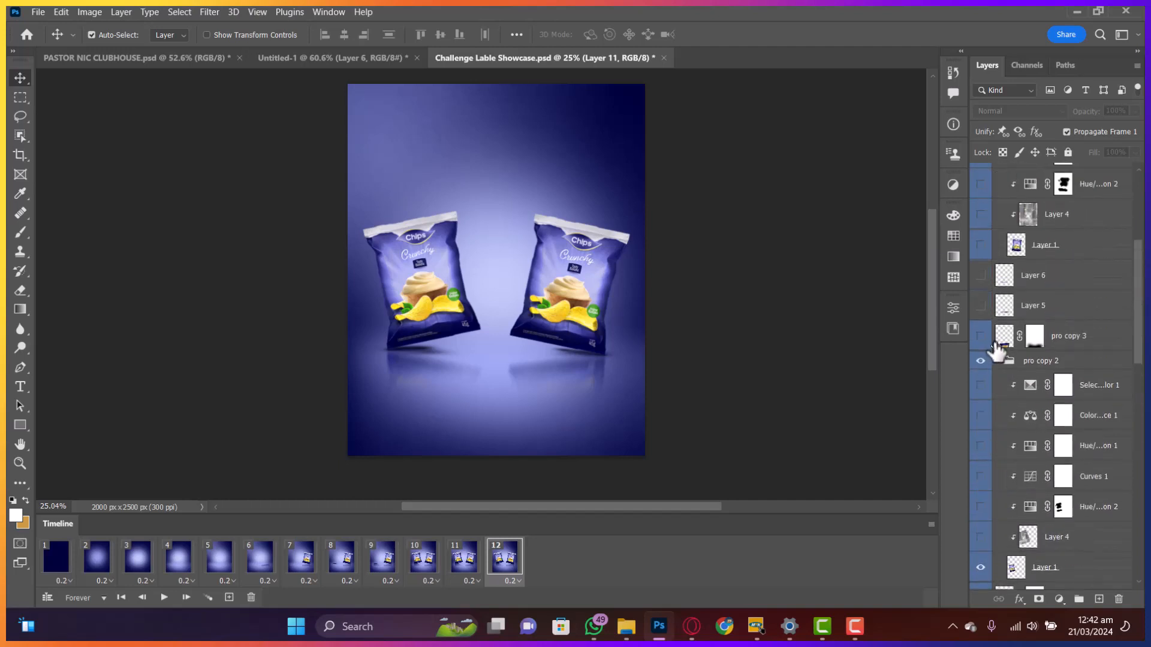
left_click(981, 337)
- Add frames 13 and 14, showing Layer 5's shadow and then Layer 6 to darken it, without tweening
left_click(229, 597)
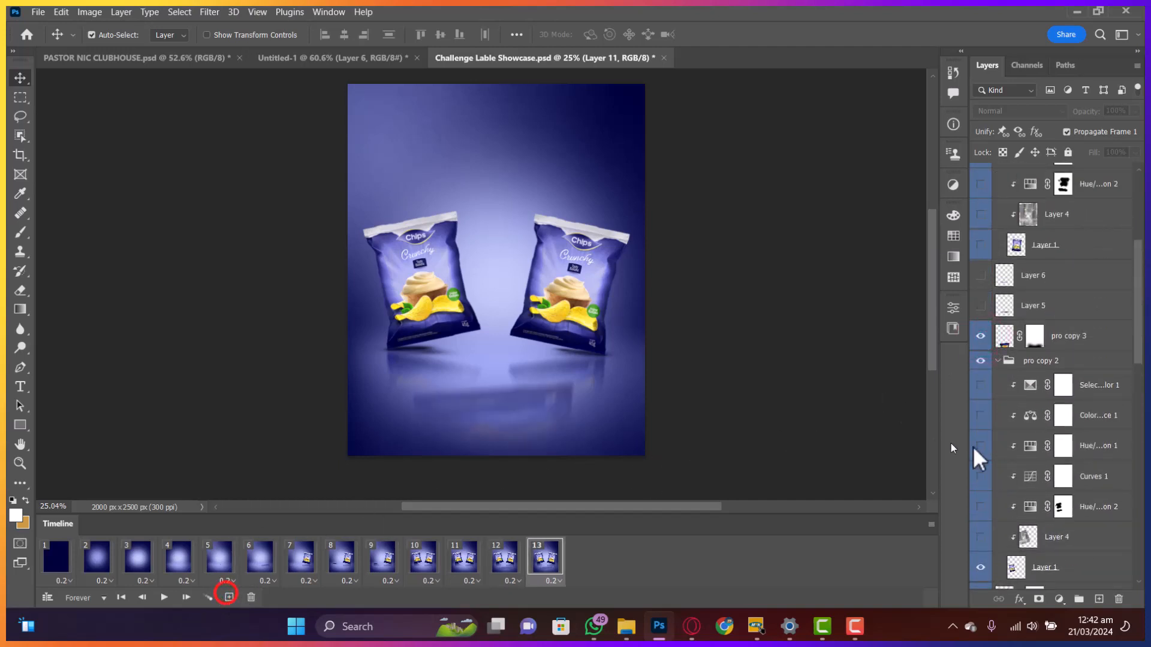
scroll(1014, 348, "up", 2)
scroll(1014, 348, "up", 1)
left_click(981, 396)
left_click(229, 597)
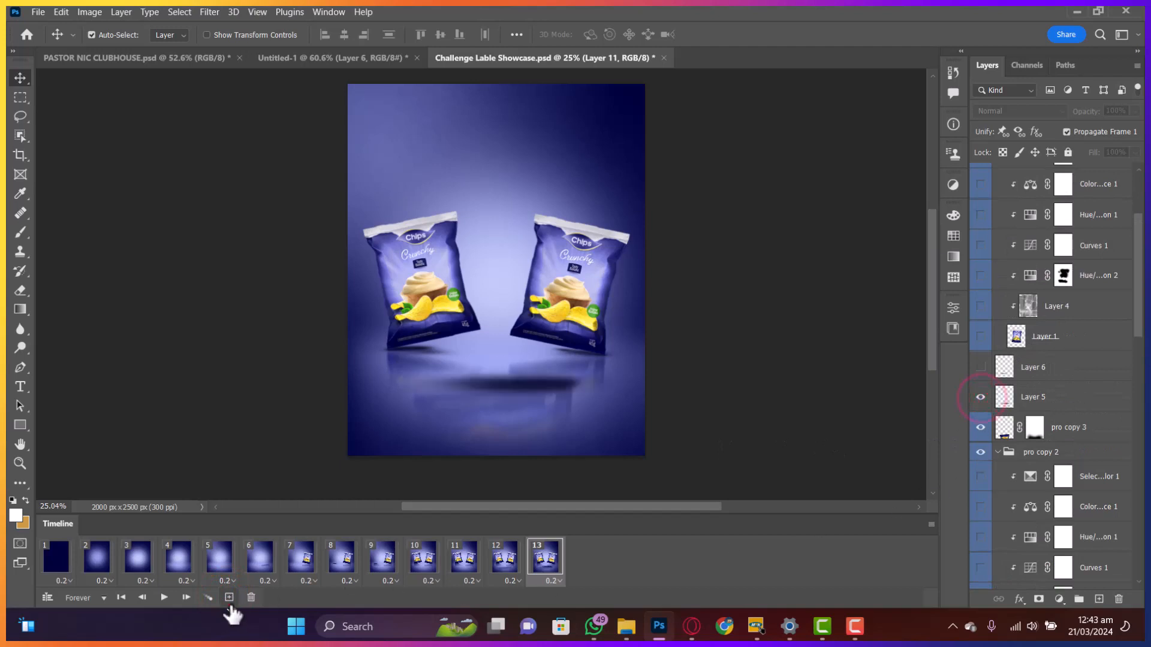
scroll(1079, 386, "up", 2)
left_click(976, 436)
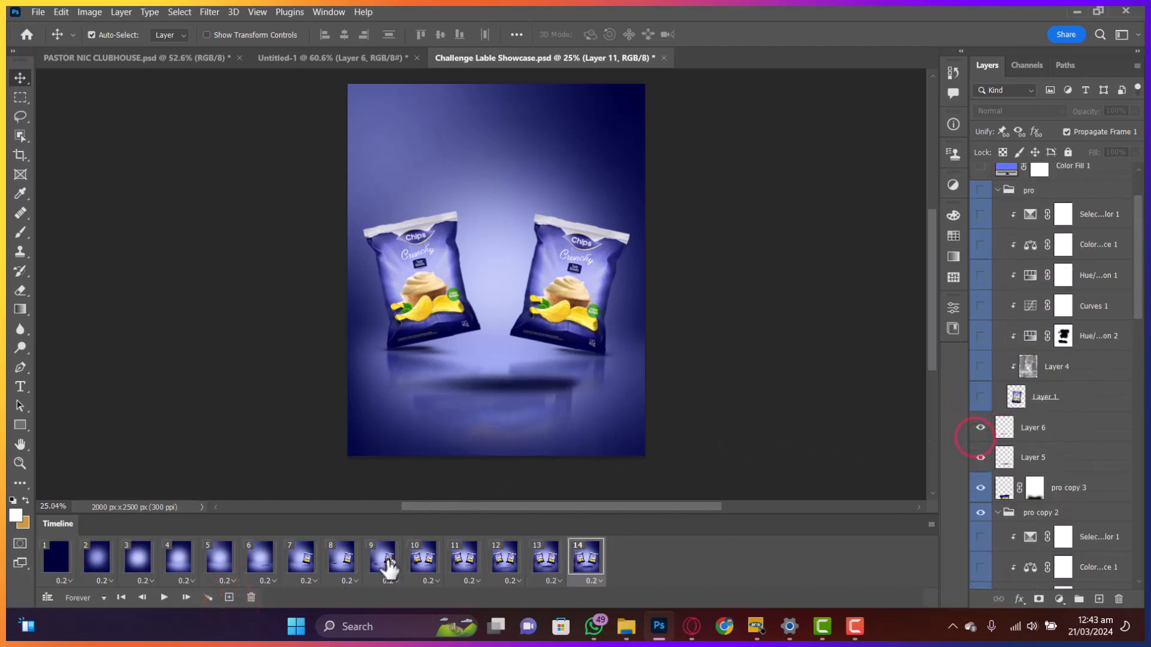
left_click(208, 597)
left_click(655, 173)
- Add frame 15 with Layer 4 and the large front chips bag visible
left_click(229, 597)
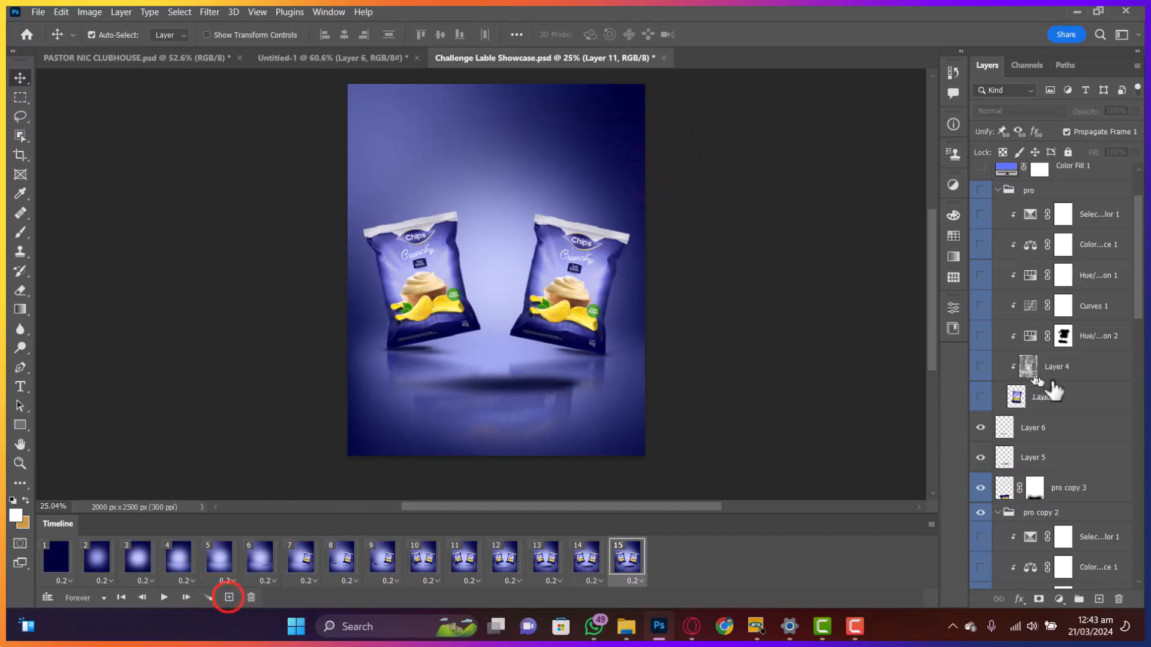
scroll(1053, 391, "down", 10)
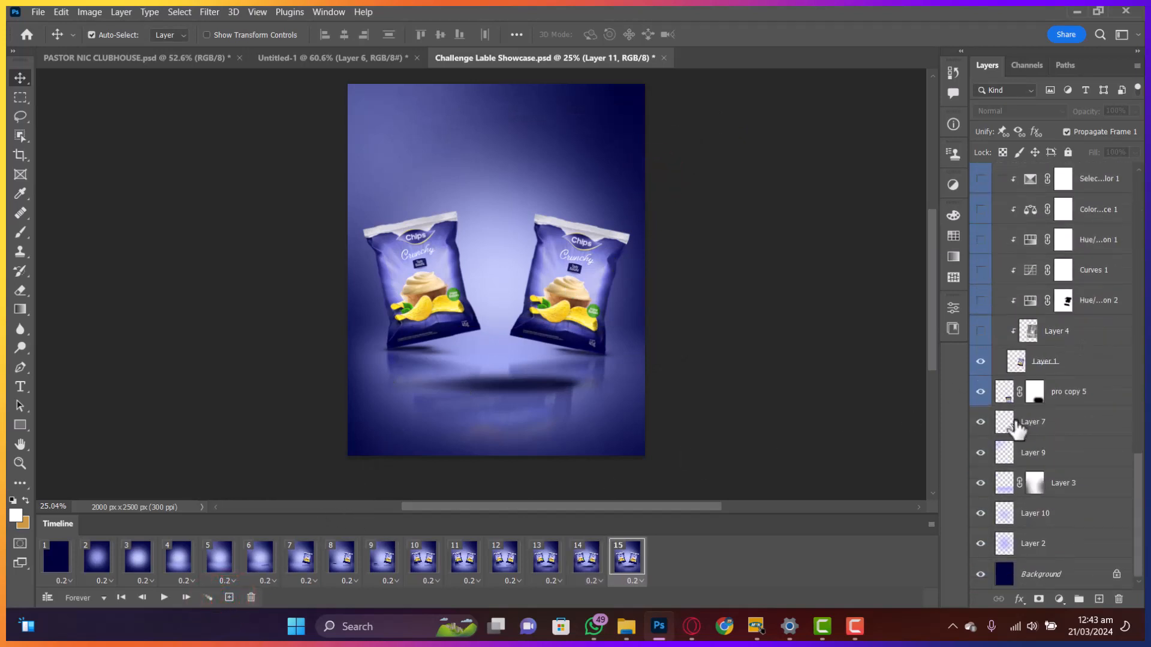
left_click(981, 331)
scroll(999, 367, "up", 5)
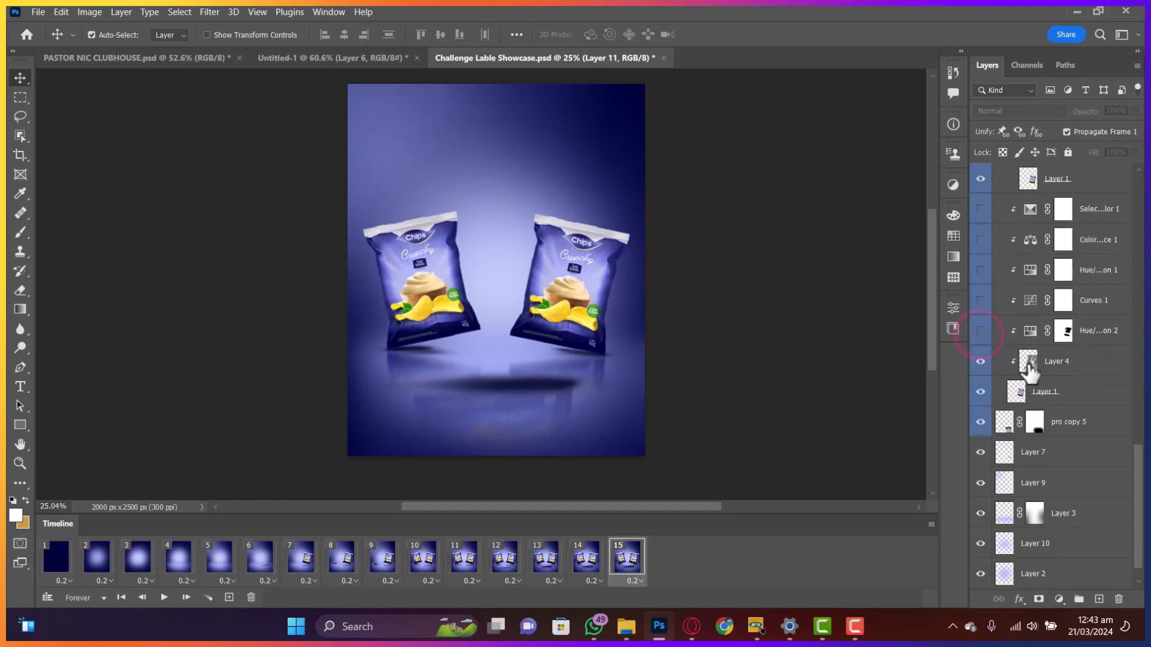
scroll(998, 339, "up", 10)
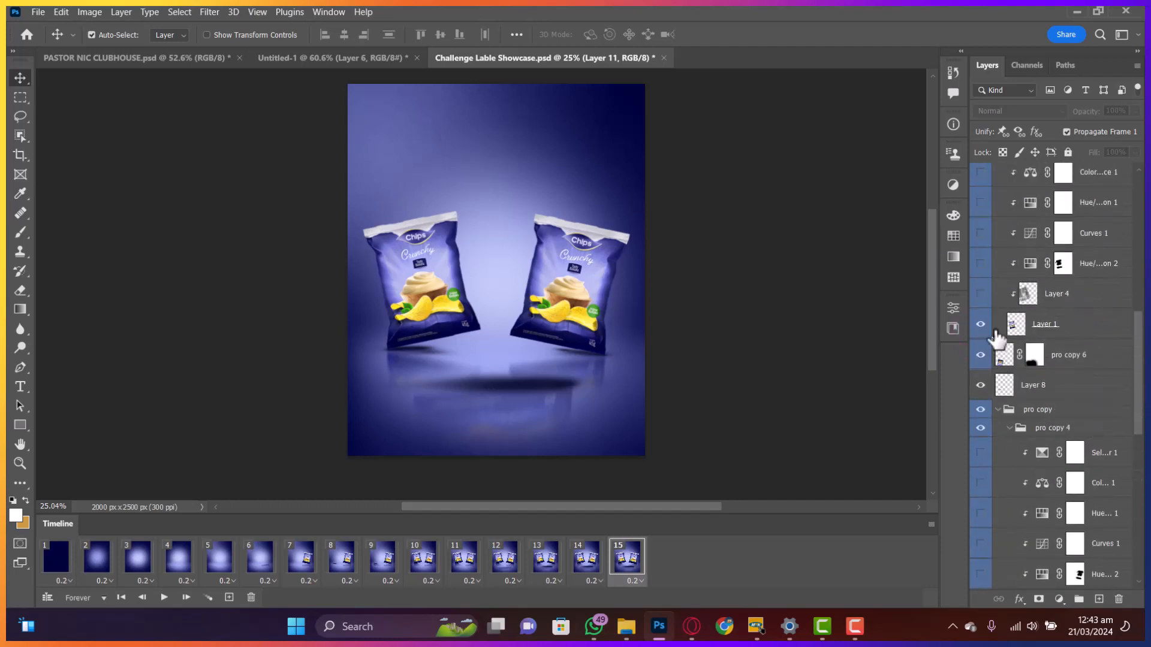
scroll(965, 425, "up", 2)
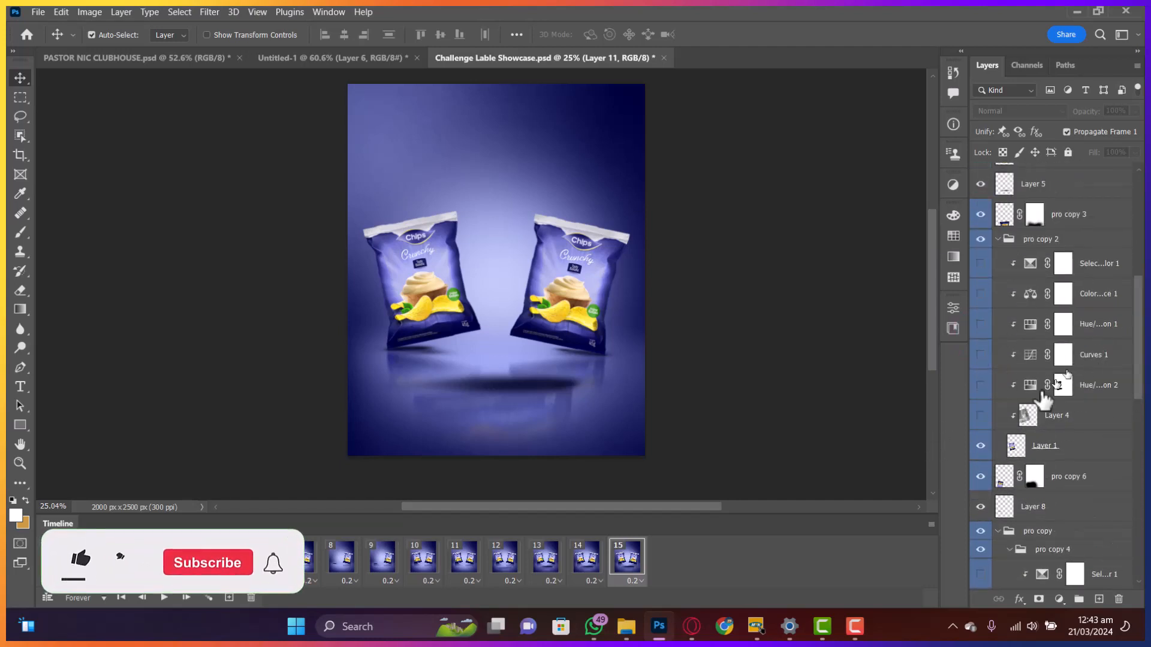
scroll(986, 242, "up", 4)
left_click(980, 245)
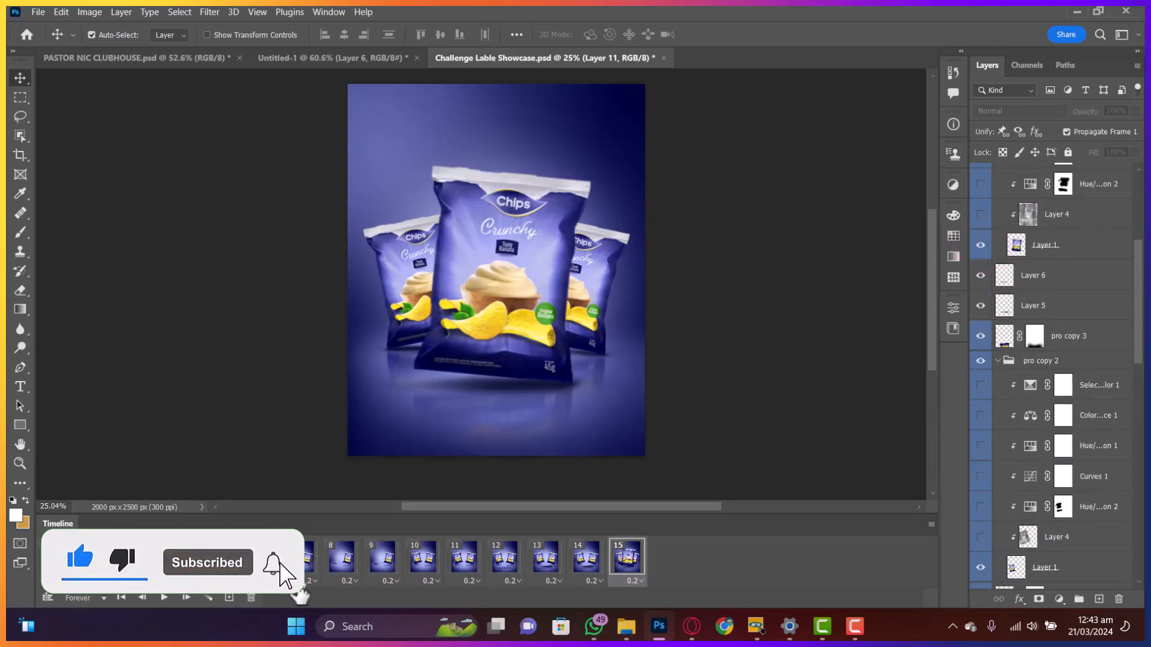
- Add frames 16 to 18, turning on Layer 4, pro copy 2's Layer 4 and the second Hue/Saturation
left_click(229, 598)
scroll(1061, 374, "up", 6)
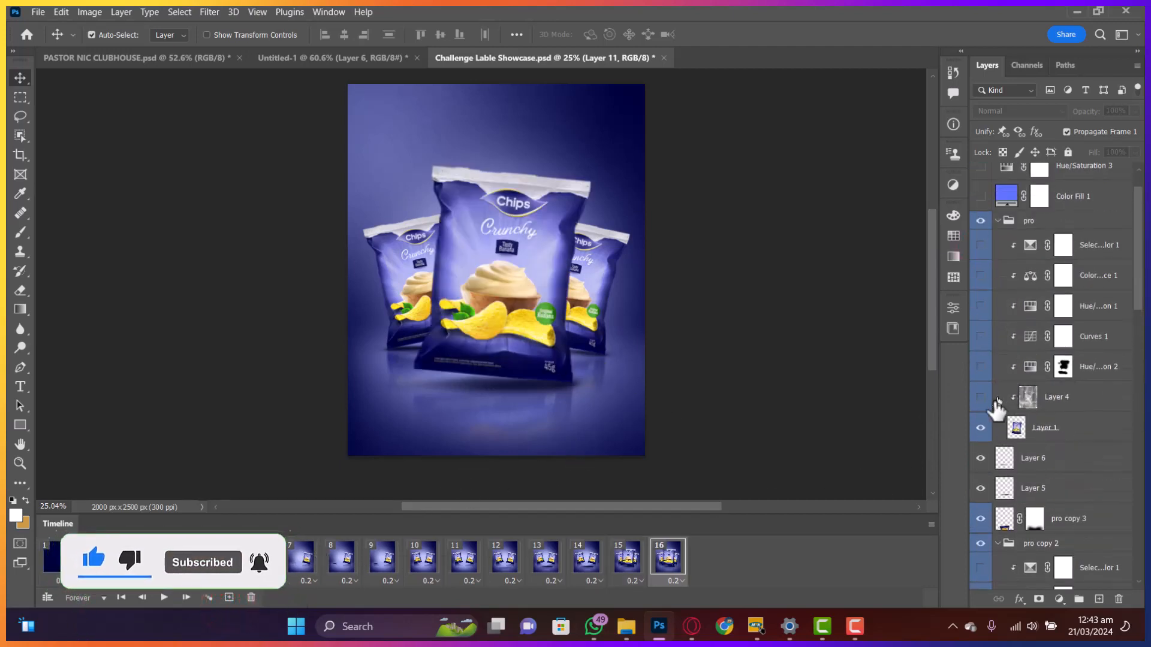
left_click(981, 398)
left_click(229, 599)
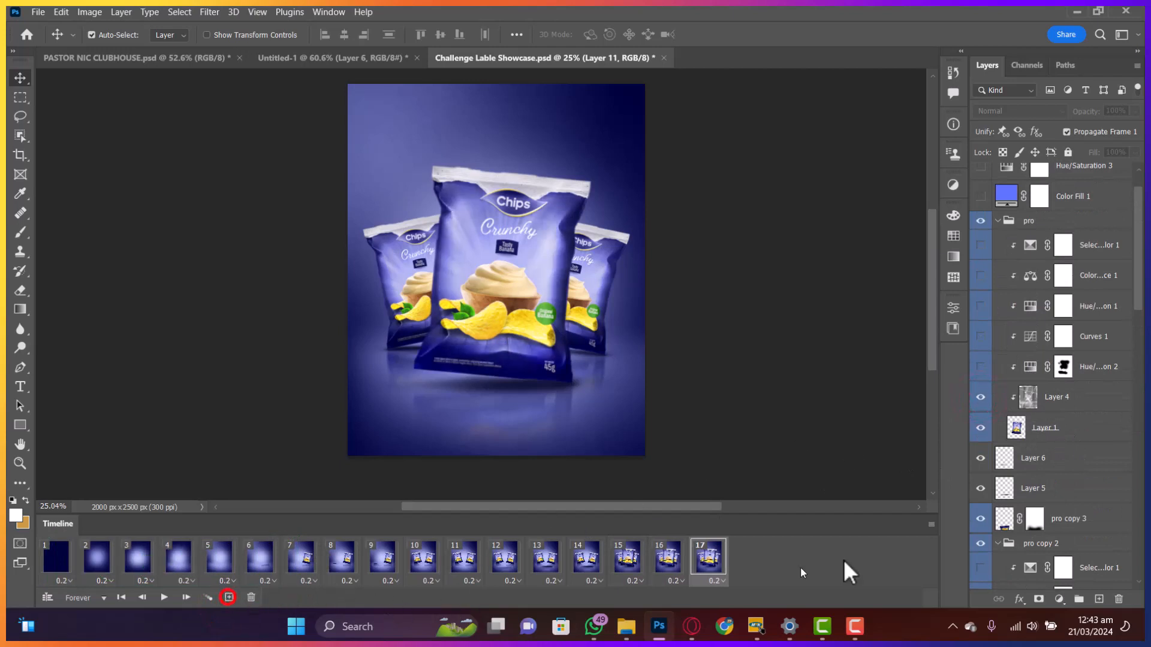
scroll(1073, 465, "down", 9)
left_click(980, 445)
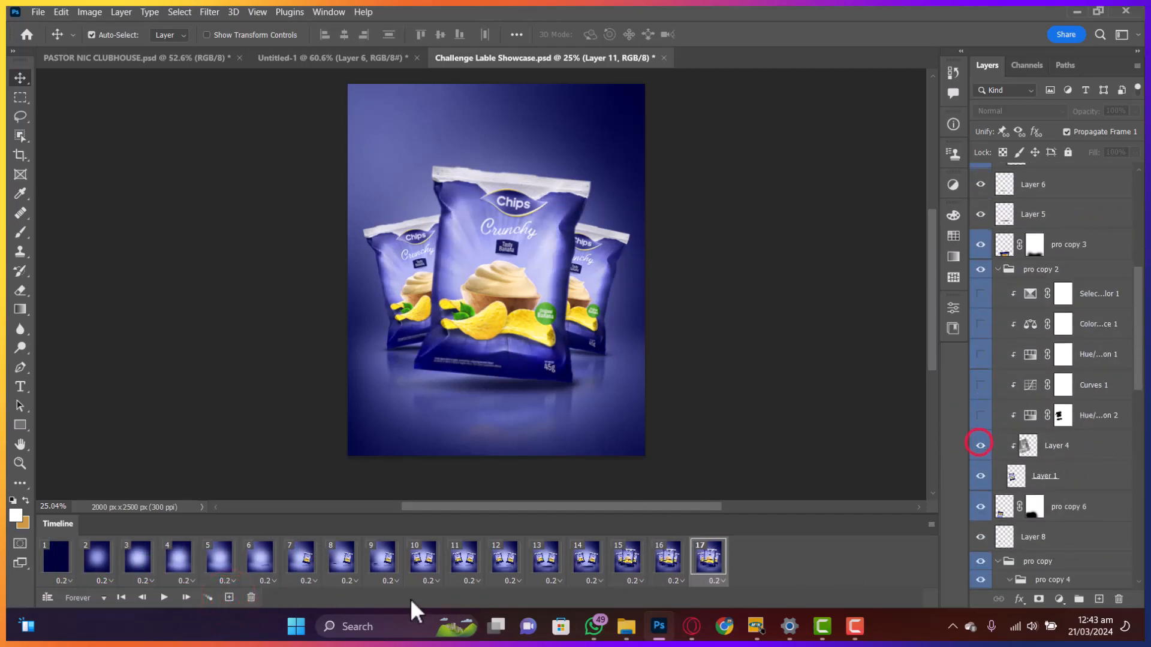
left_click(229, 599)
left_click(979, 416)
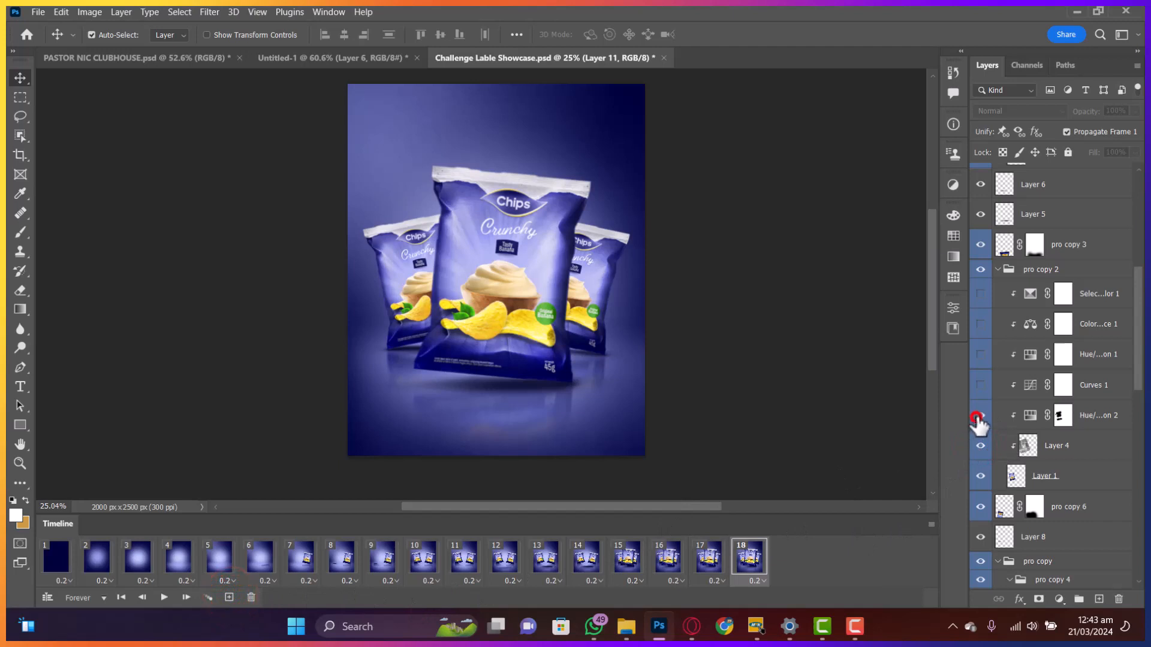
- Add frames 19 to 21, switching on the Curves, Selective Color and Hue adjustments of the remaining bags
left_click(229, 599)
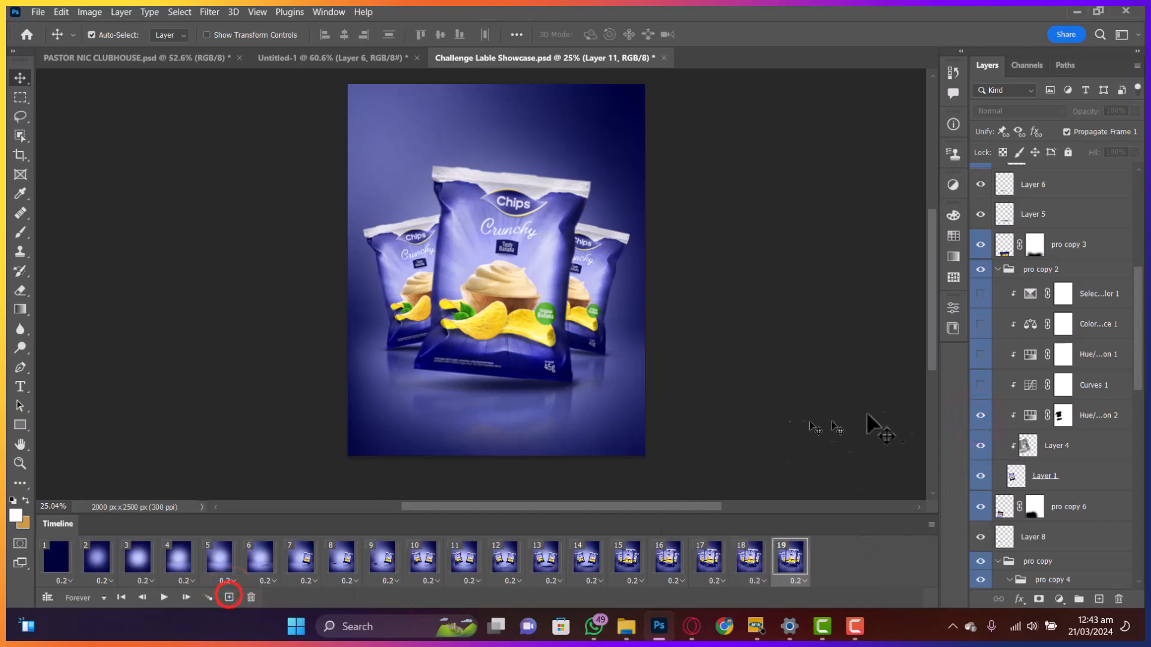
left_click(980, 385)
left_click(980, 293)
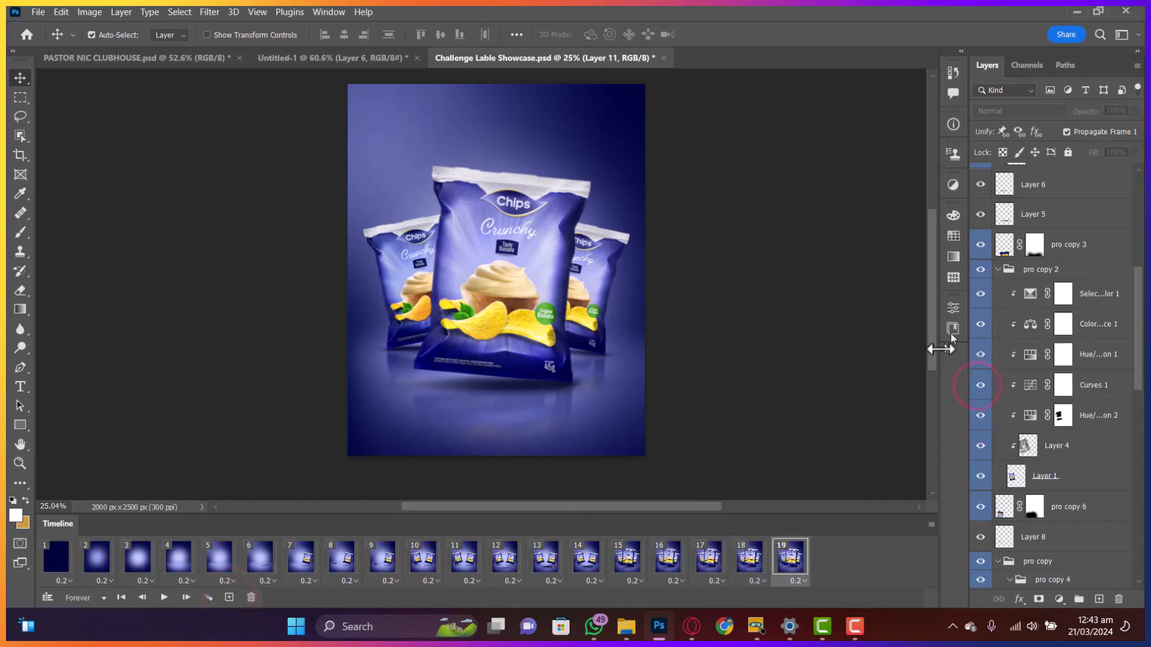
left_click(229, 599)
scroll(996, 468, "down", 5)
left_click(981, 362)
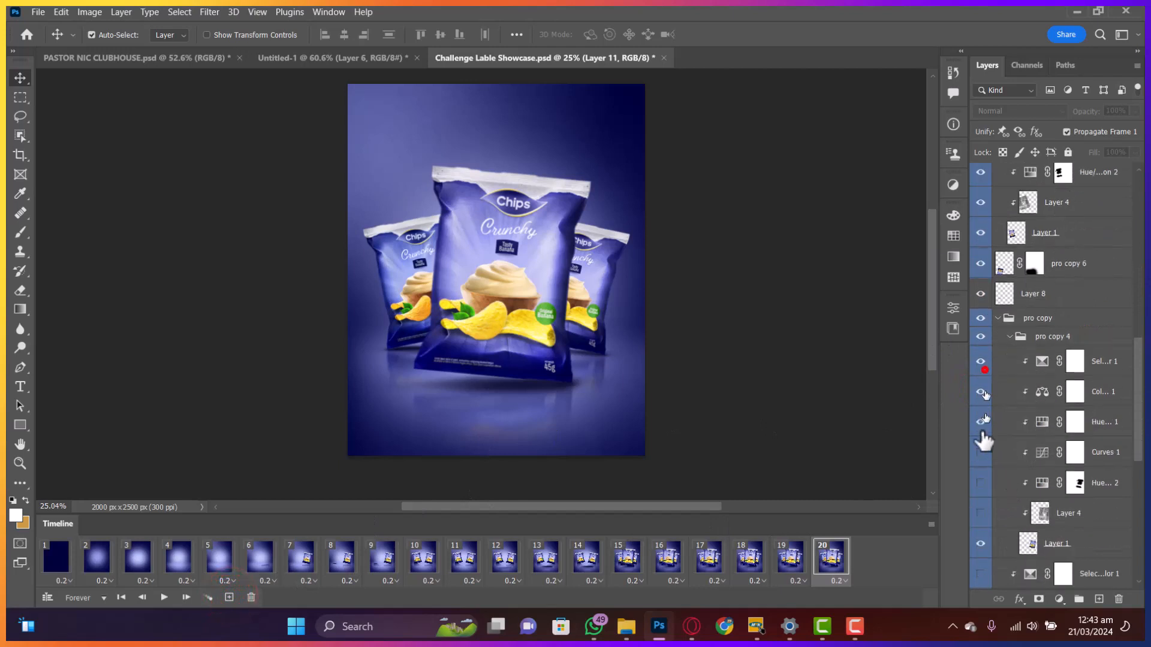
left_click_drag(980, 452, 980, 514)
left_click(229, 598)
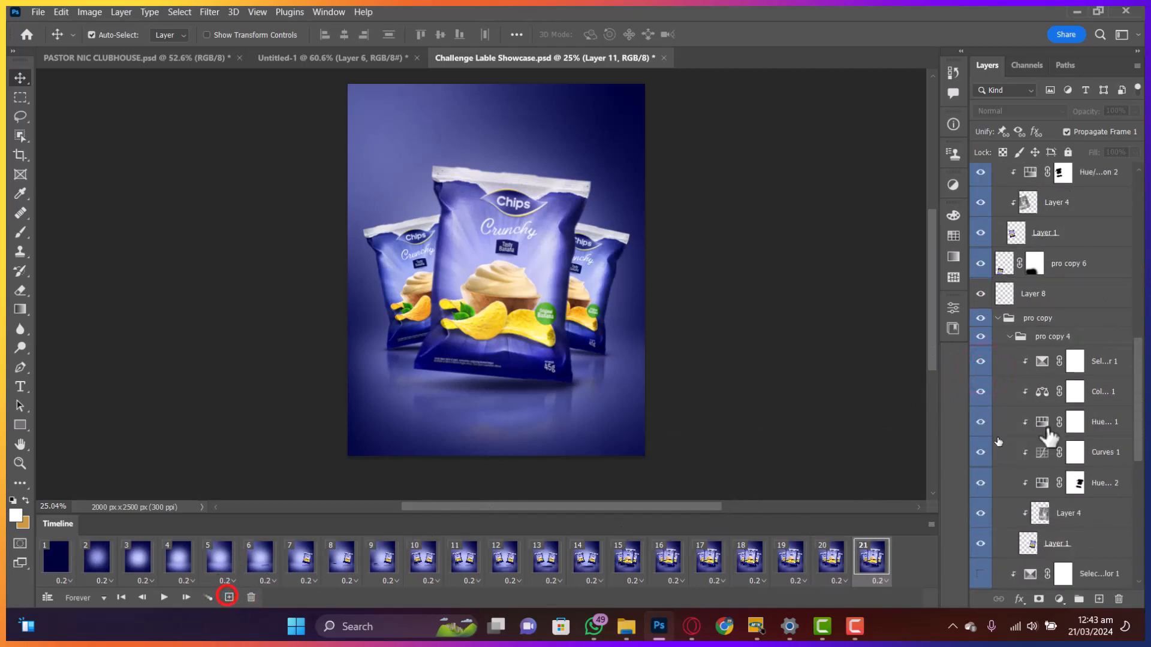
scroll(1049, 437, "down", 5)
left_click_drag(982, 304, 980, 423)
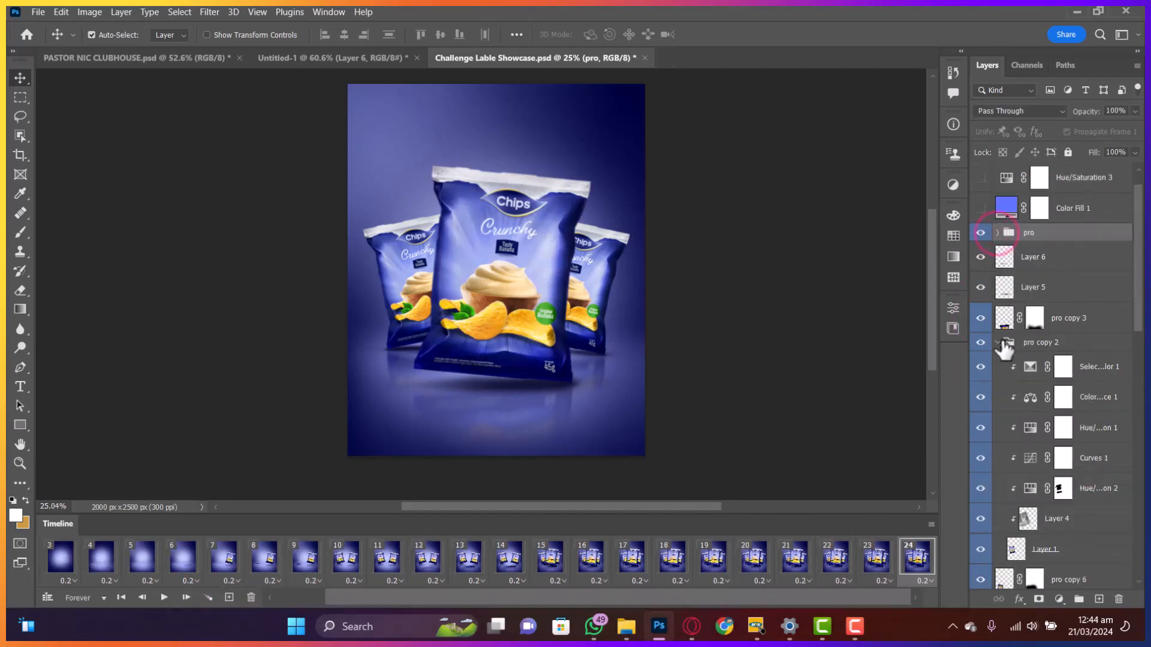
left_click(999, 340)
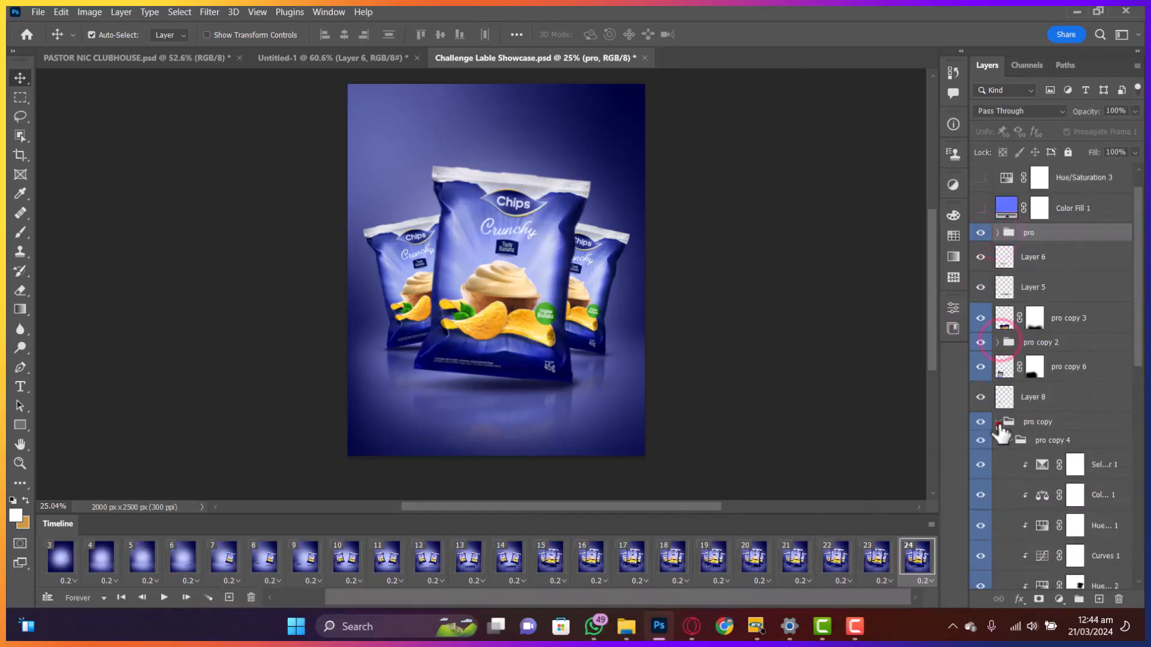
- Add frames 25 through 28, with Color Fill 1 switched on from frame 25
left_click(997, 423)
scroll(1000, 432, "up", 1)
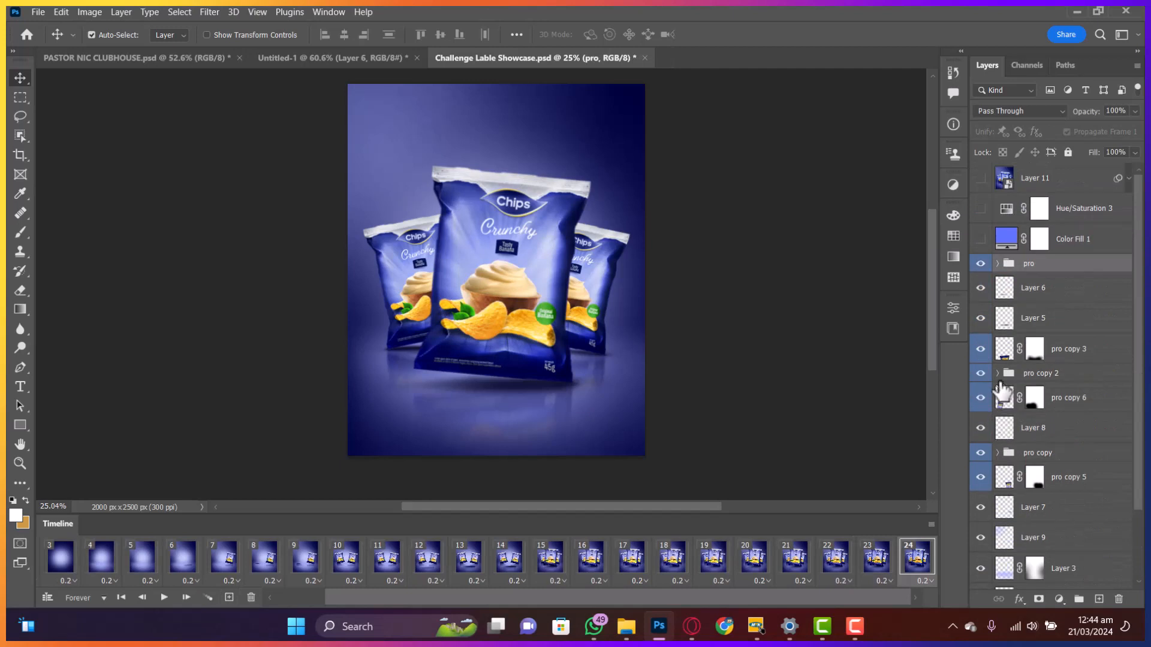
left_click(229, 598)
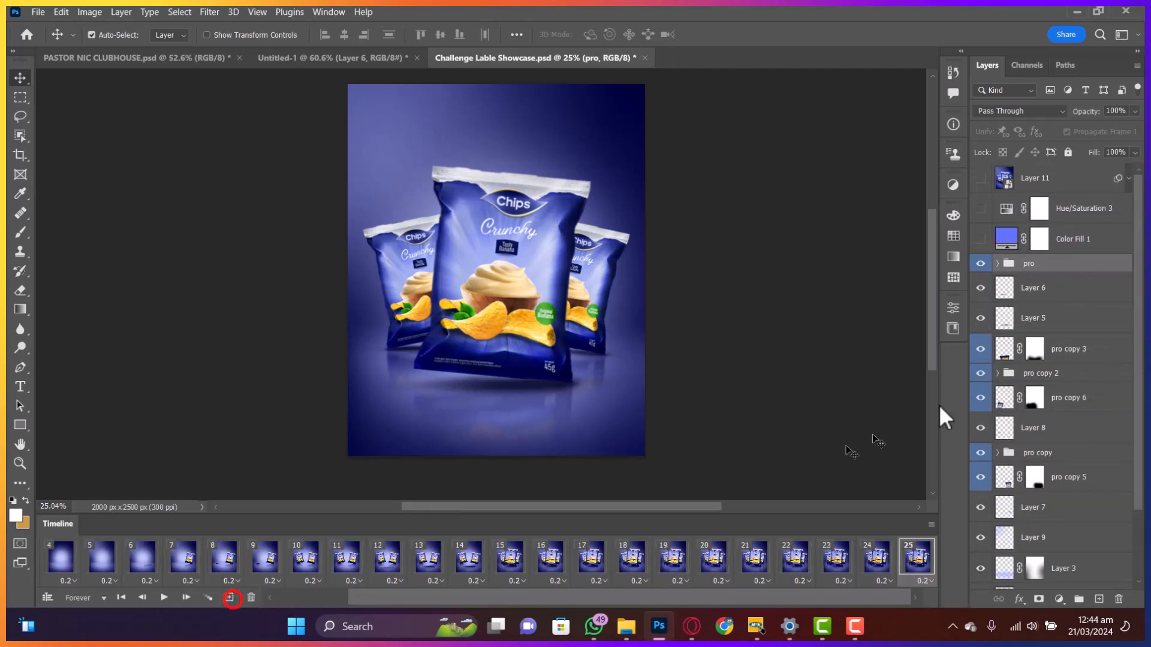
left_click(980, 238)
left_click(229, 598)
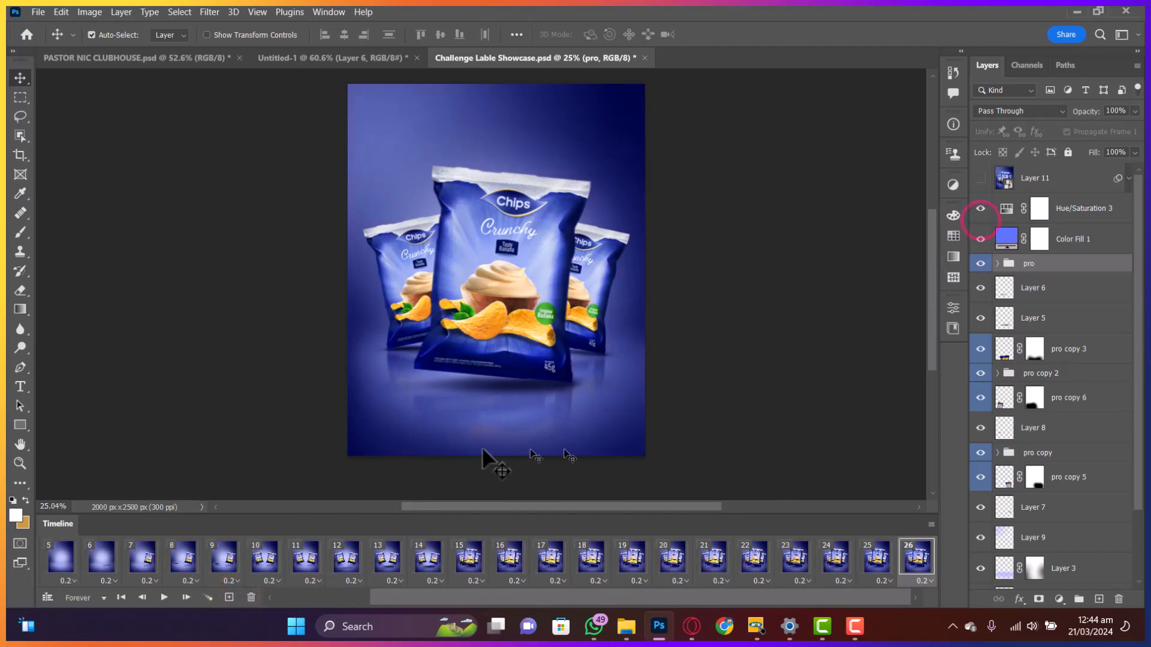
left_click(227, 598)
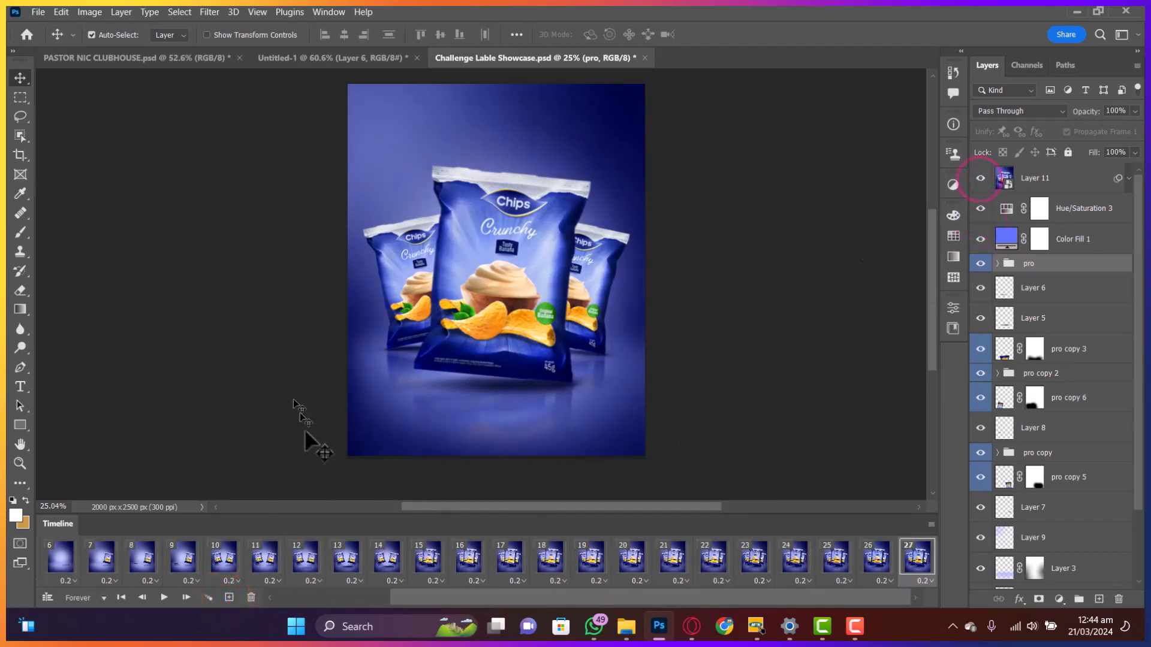
left_click(229, 597)
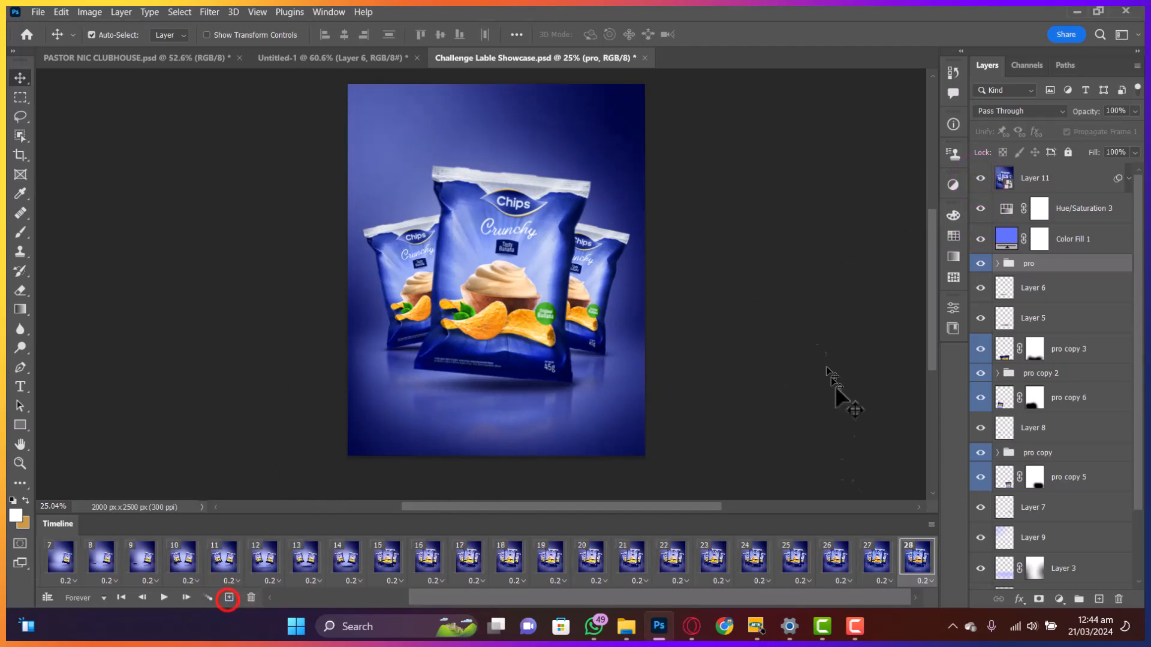
- Set frame 28's delay to 5 seconds and frames 11, 15 and 20 to 0.5 seconds
left_click(926, 582)
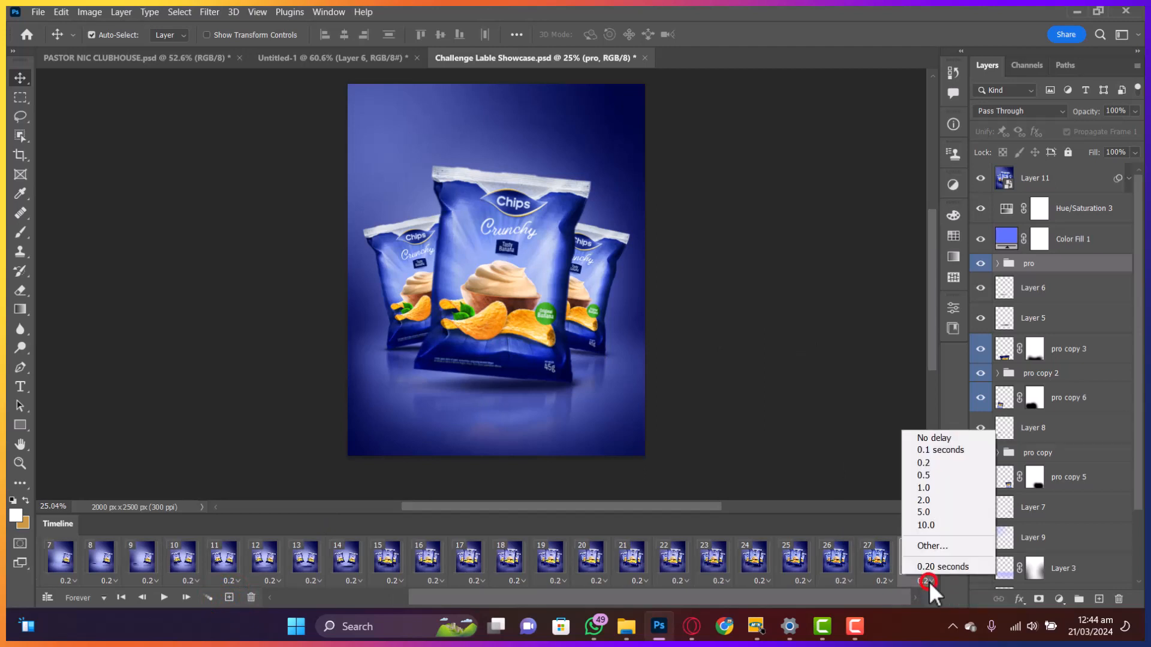
left_click(923, 511)
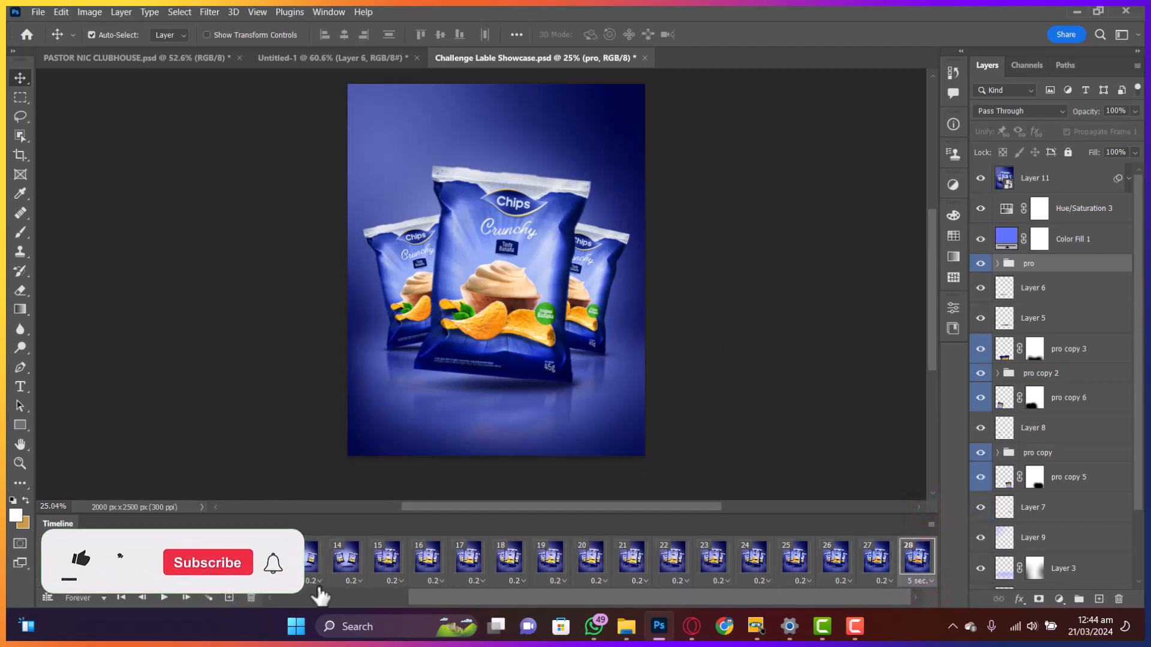
left_click(232, 581)
left_click(229, 582)
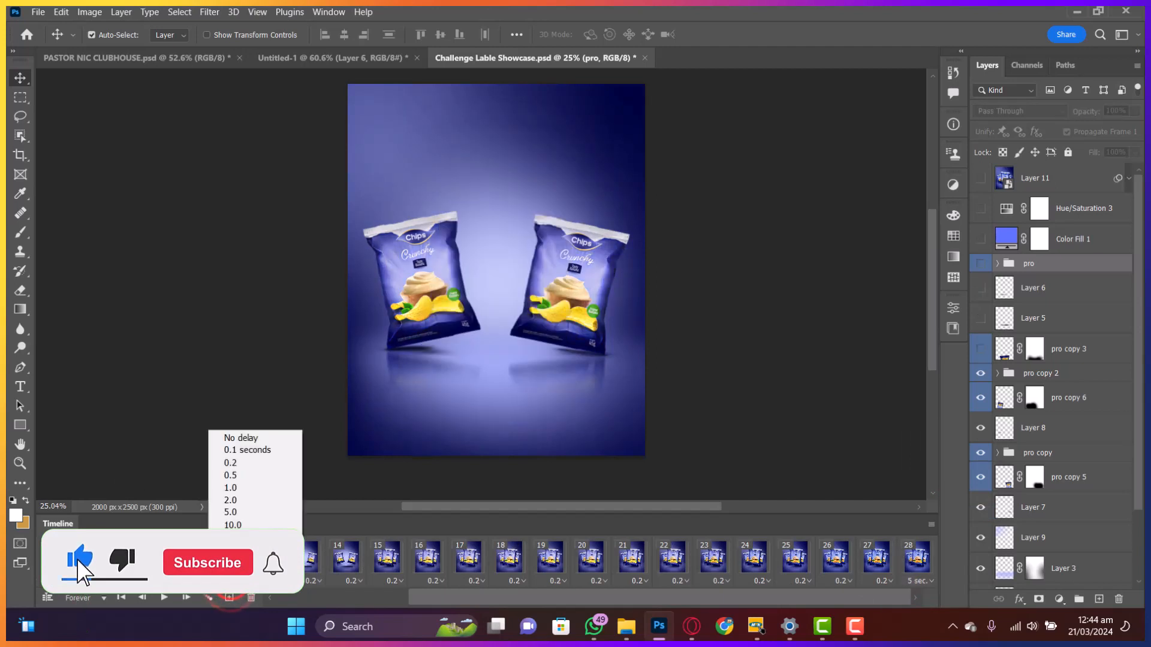
left_click(239, 476)
left_click(393, 581)
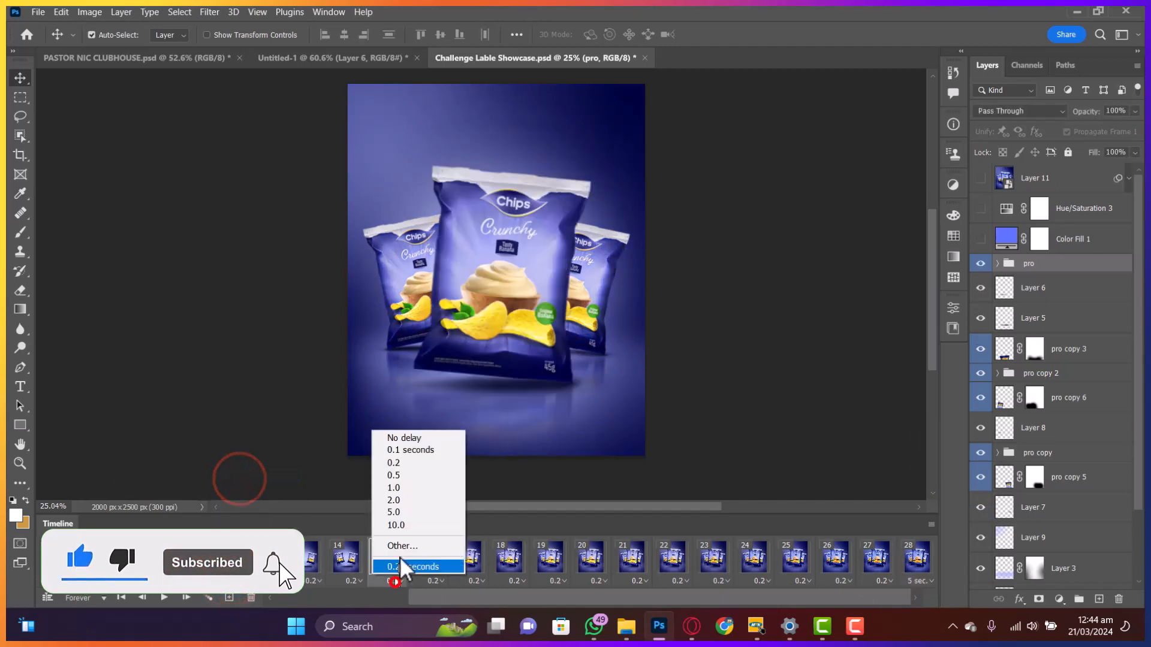
left_click(416, 475)
left_click(597, 581)
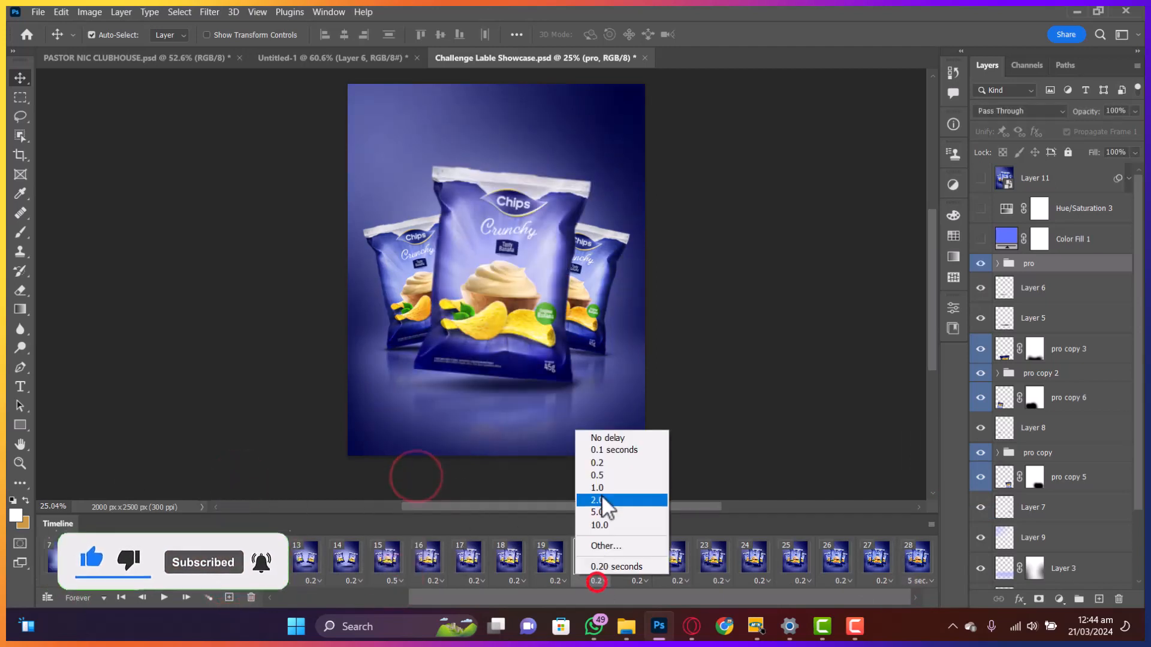
left_click(600, 475)
left_click_drag(452, 597, 258, 595)
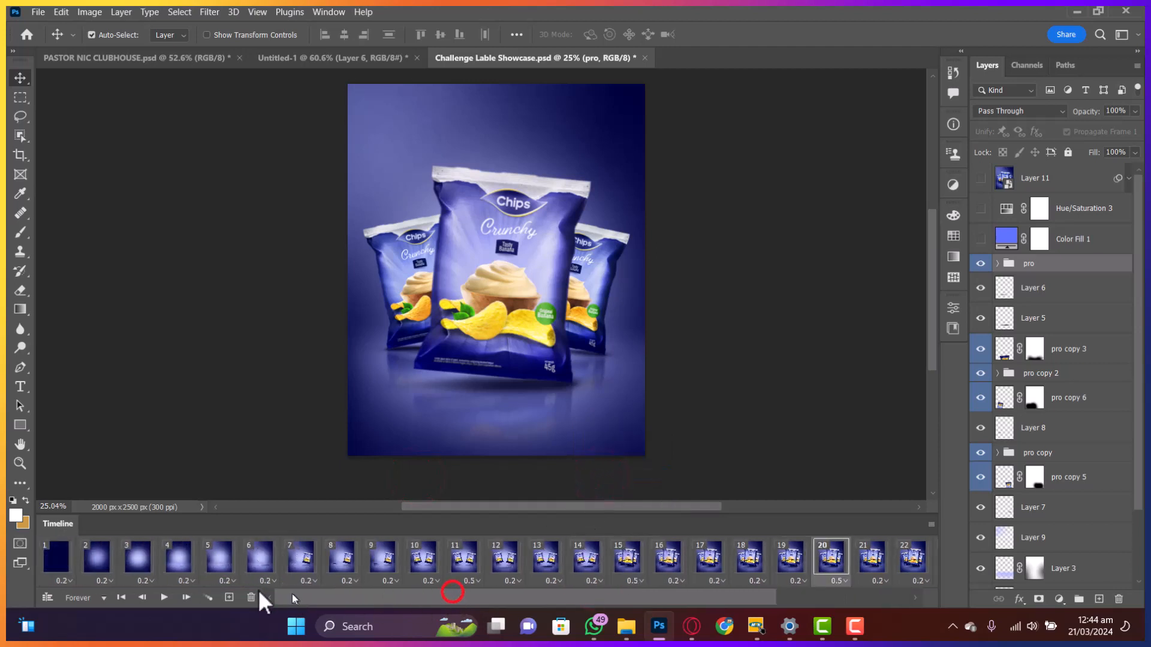
left_click(62, 567)
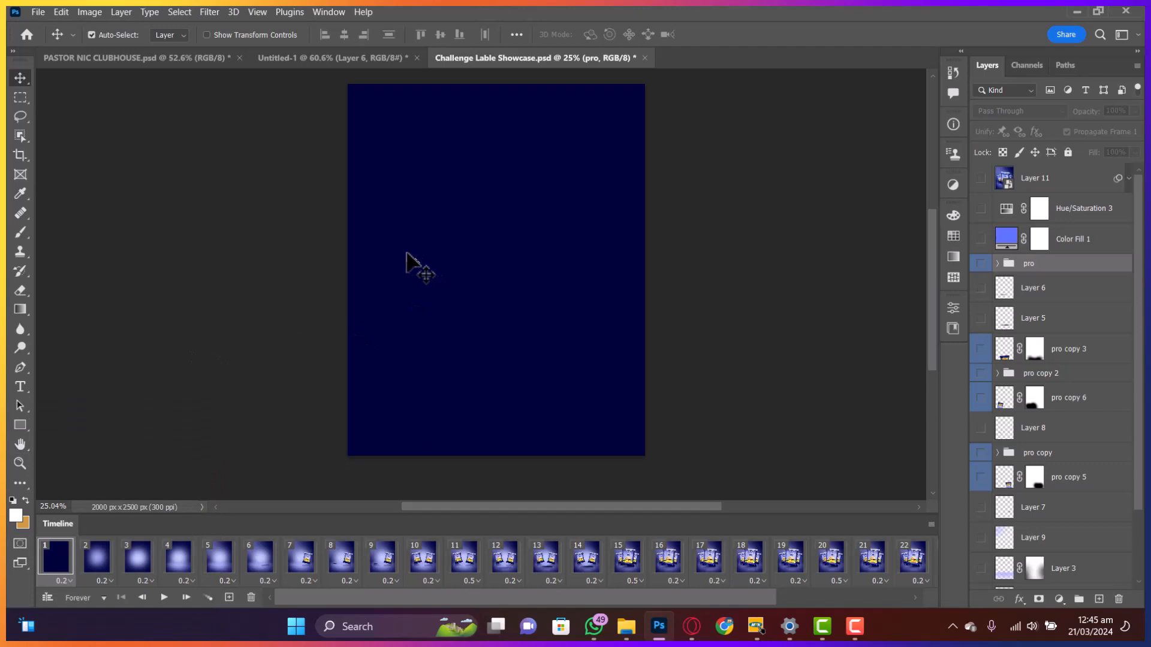
- Preview the timeline animation once, stopping on frame 28 with the three-bag chips scene
key("space")
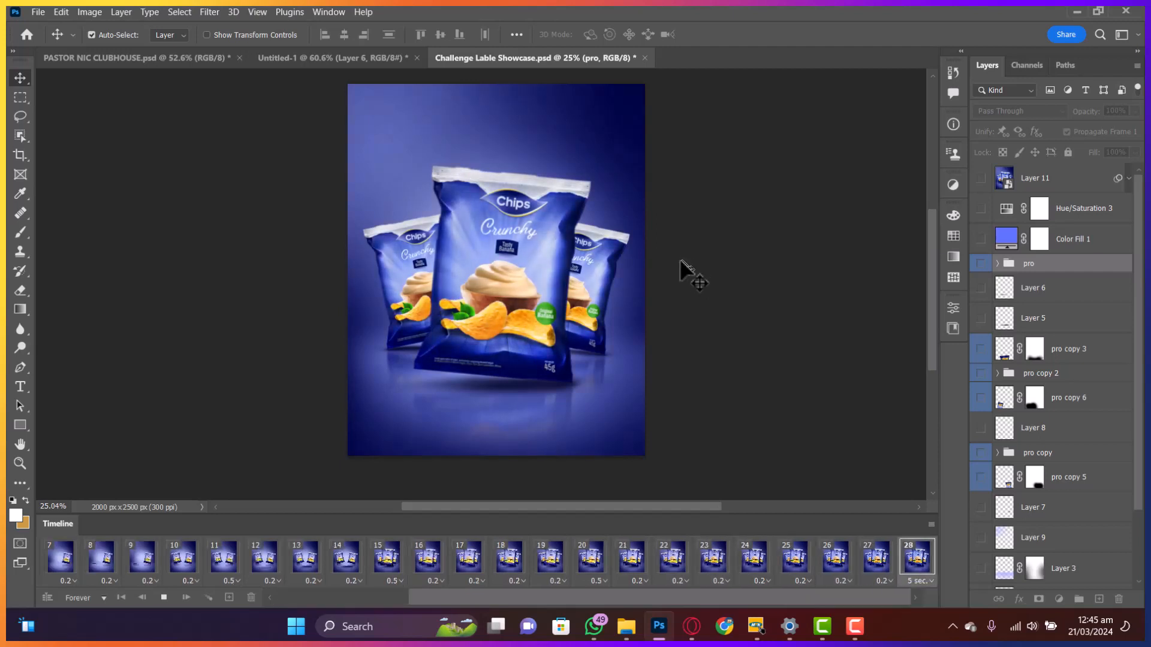
key("space")
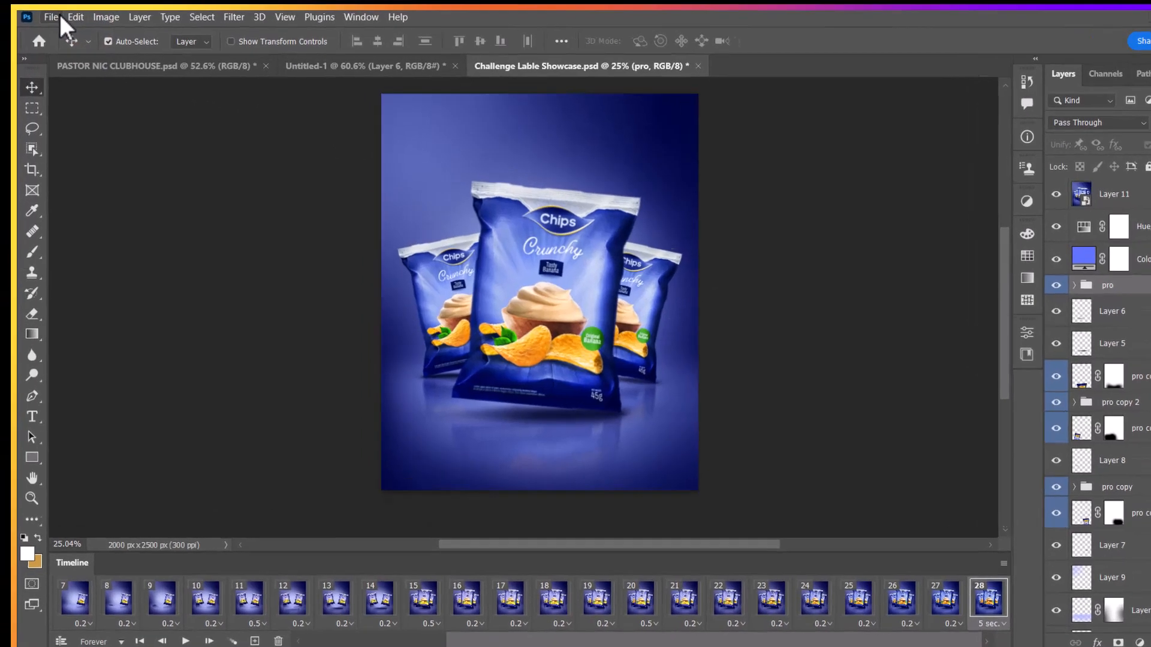
- Open the Render Video dialog from File > Export
left_click(41, 12)
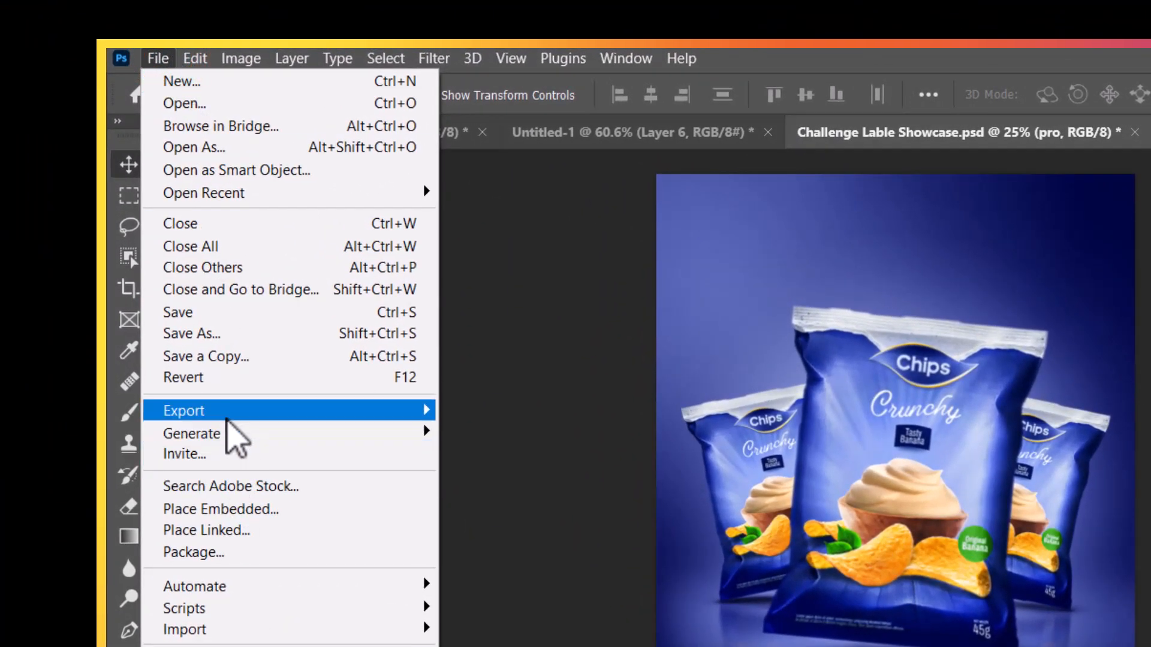
mouse_move(207, 389)
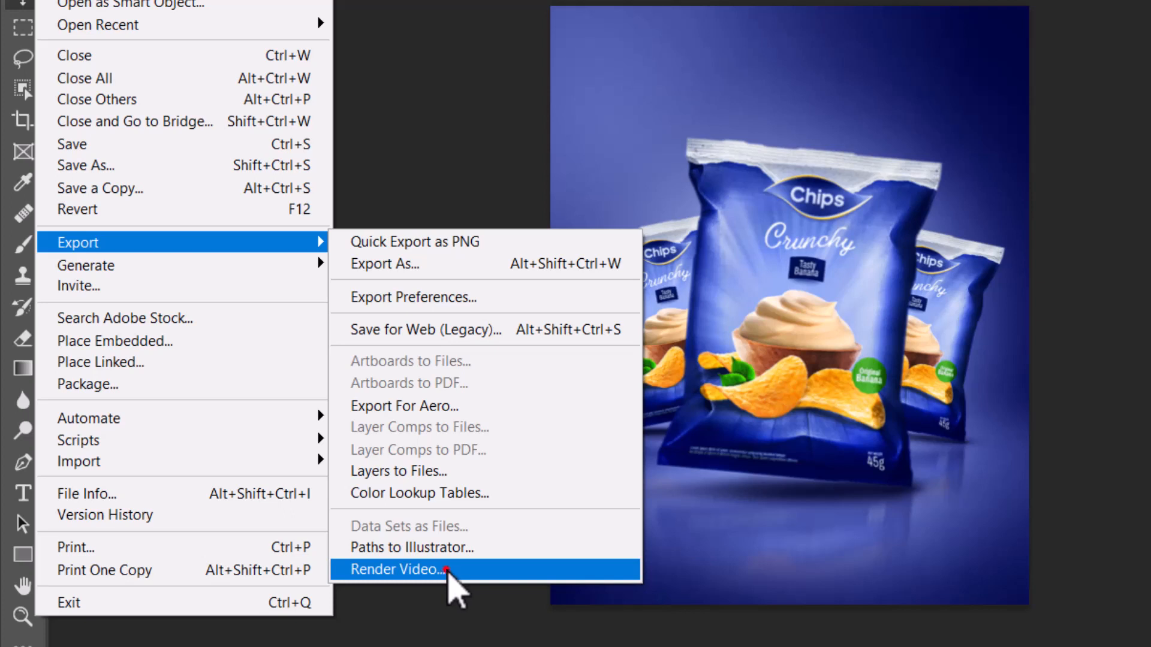
left_click(447, 570)
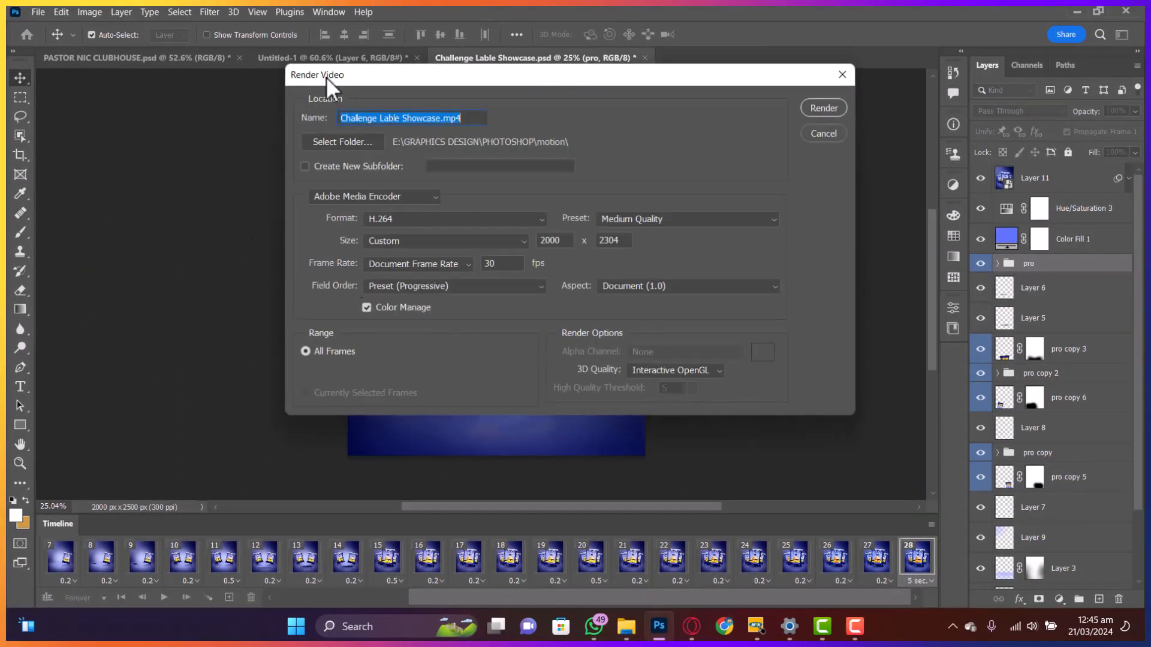
- Keep the motion folder as the render destination for the video
left_click_drag(326, 76, 180, 129)
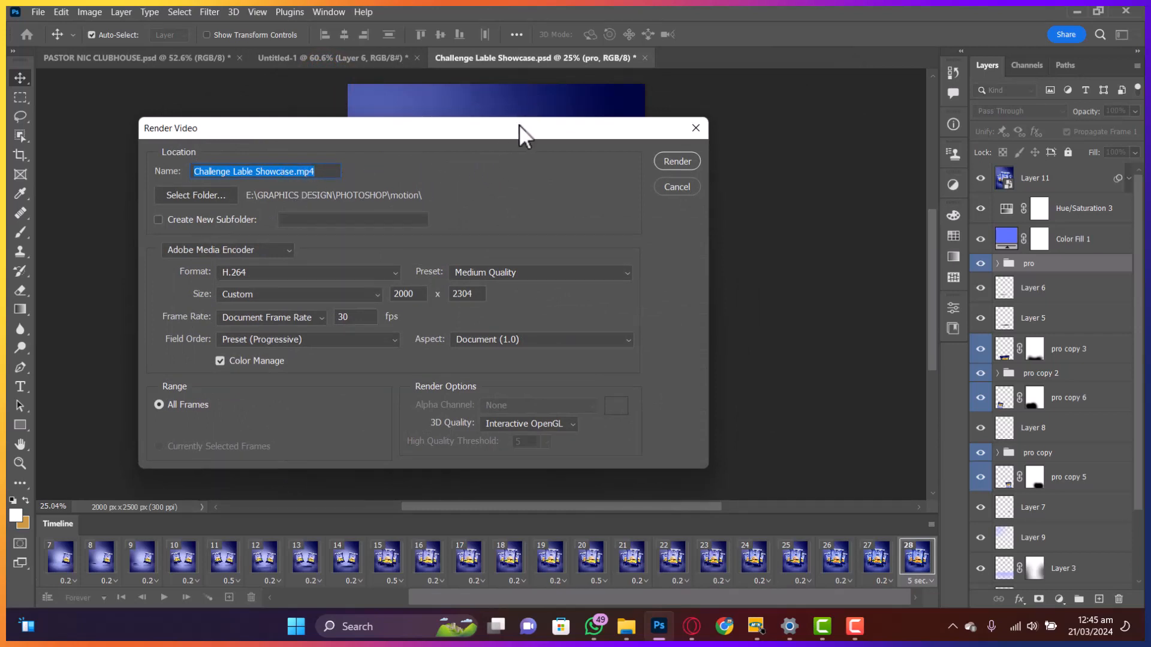
left_click_drag(515, 124, 538, 126)
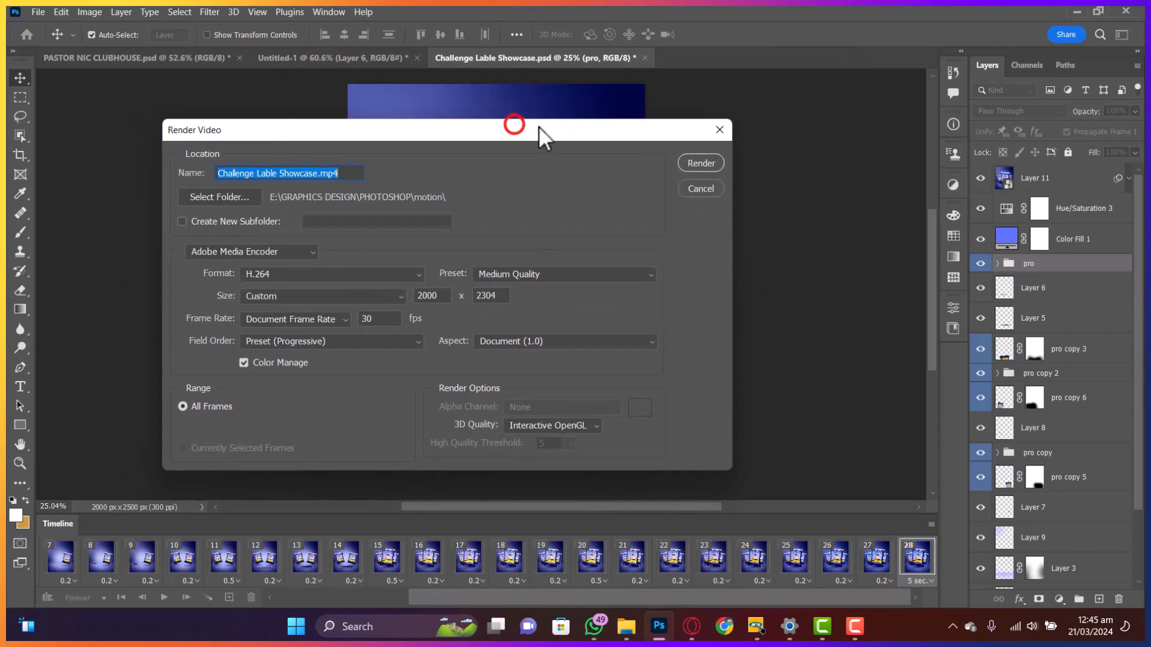
left_click(212, 198)
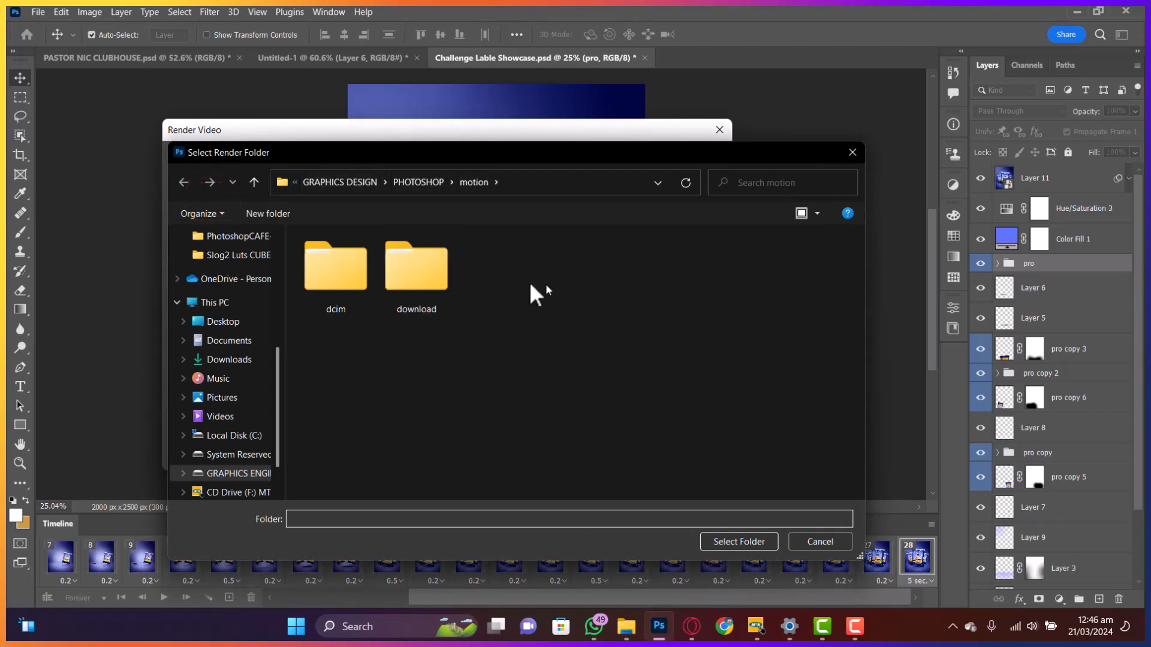
left_click(858, 159)
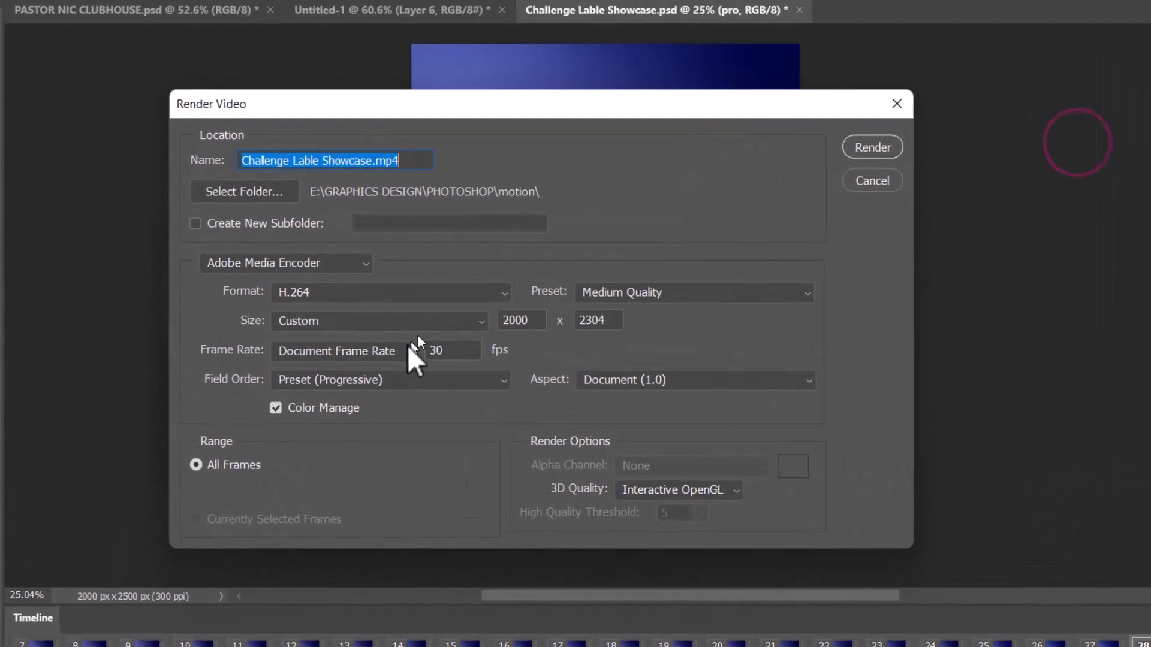
- Render as H.264 at Document Size 2000 x 2304, Medium Quality, 30 fps
left_click(360, 304)
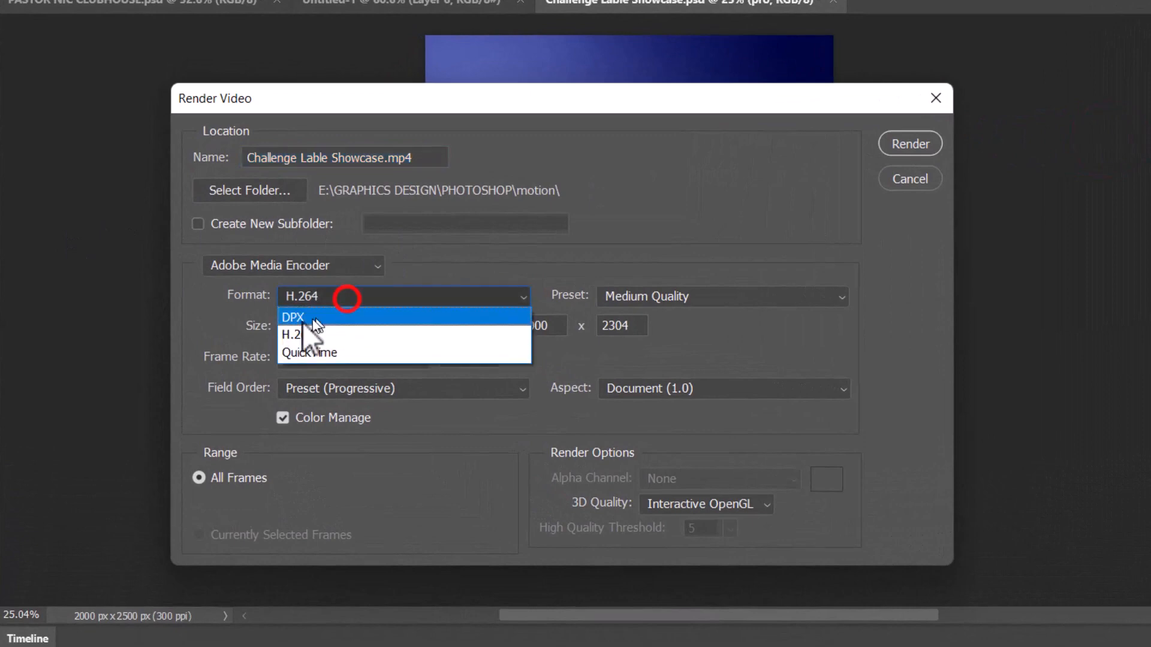
left_click(217, 311)
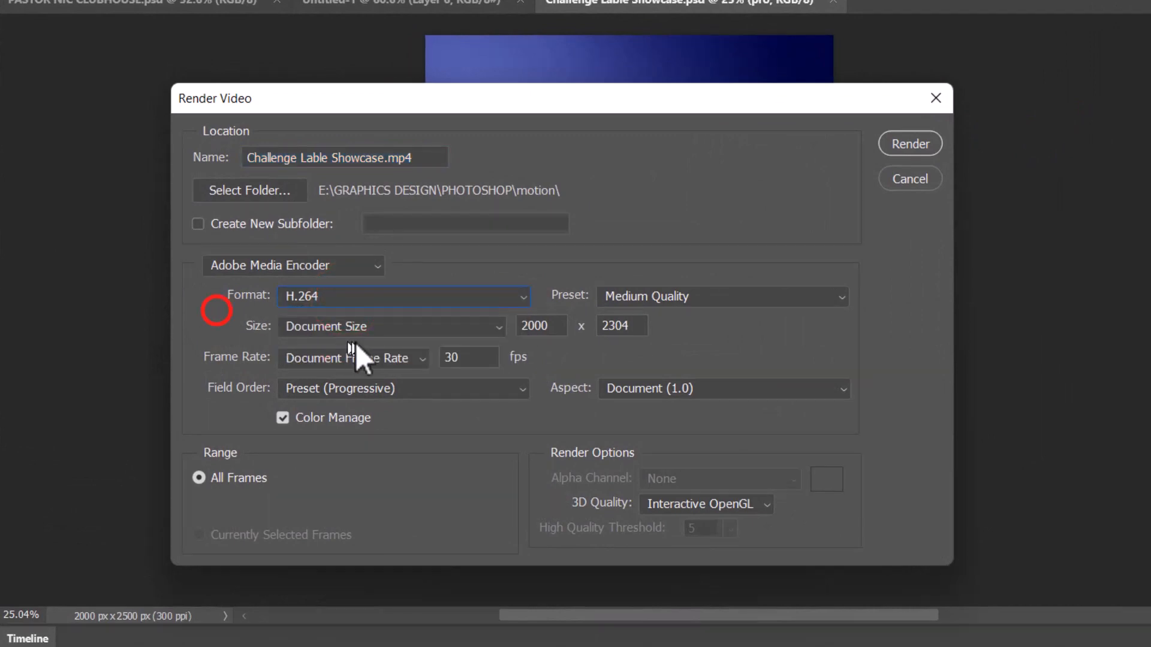
left_click(390, 327)
left_click(204, 302)
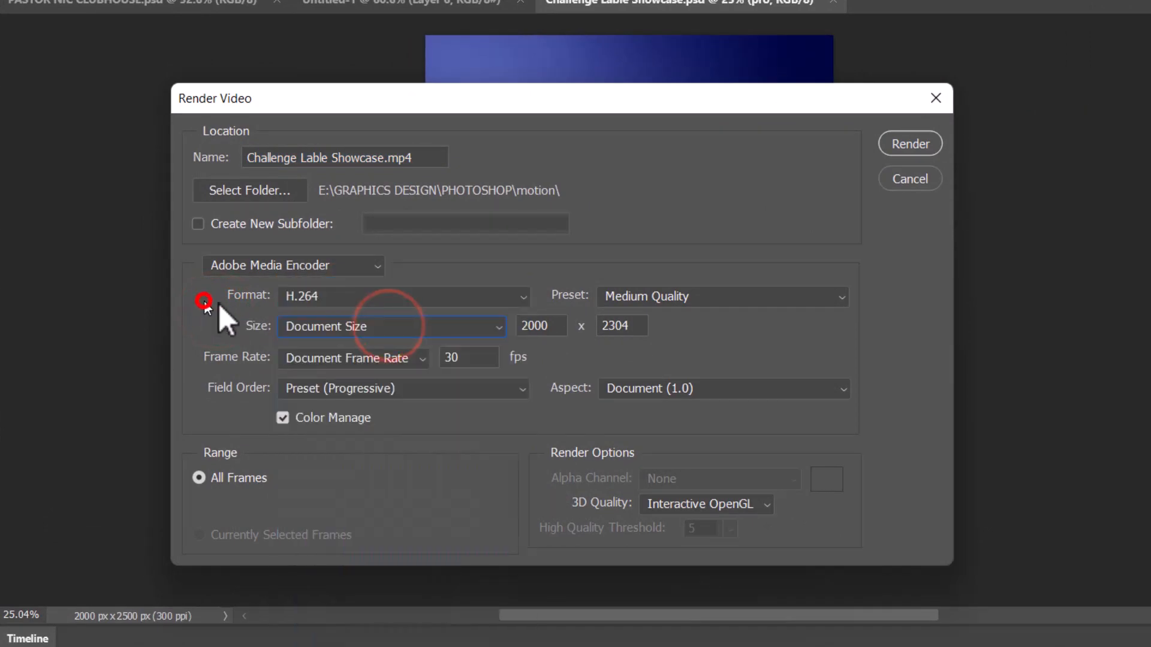
left_click(623, 296)
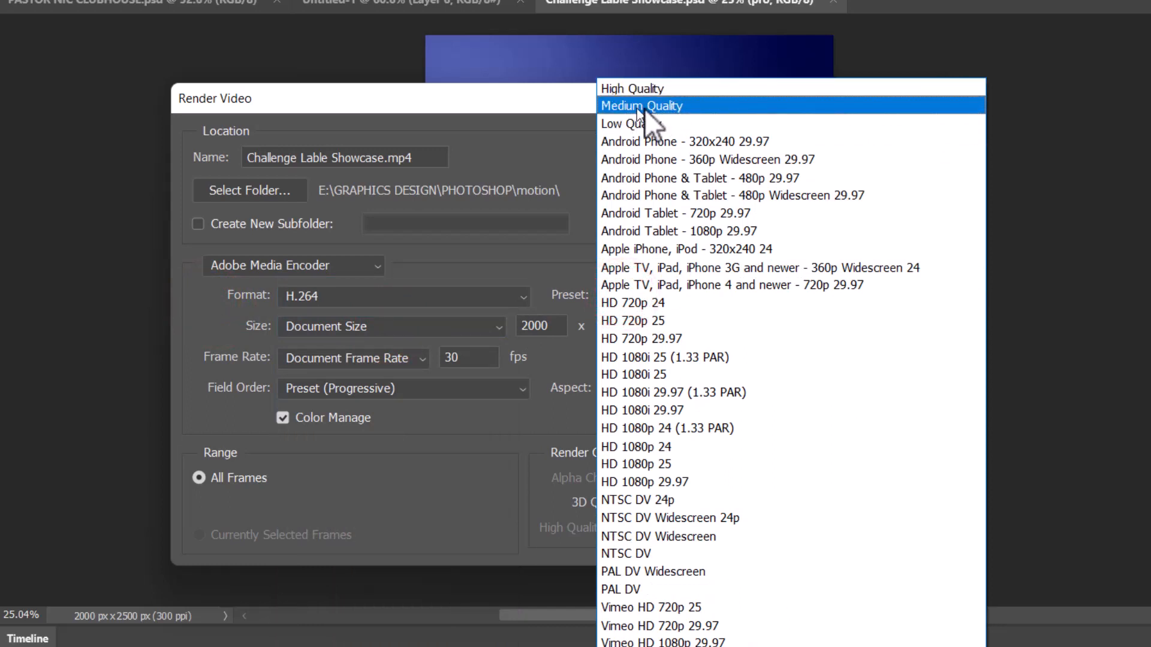
left_click(610, 106)
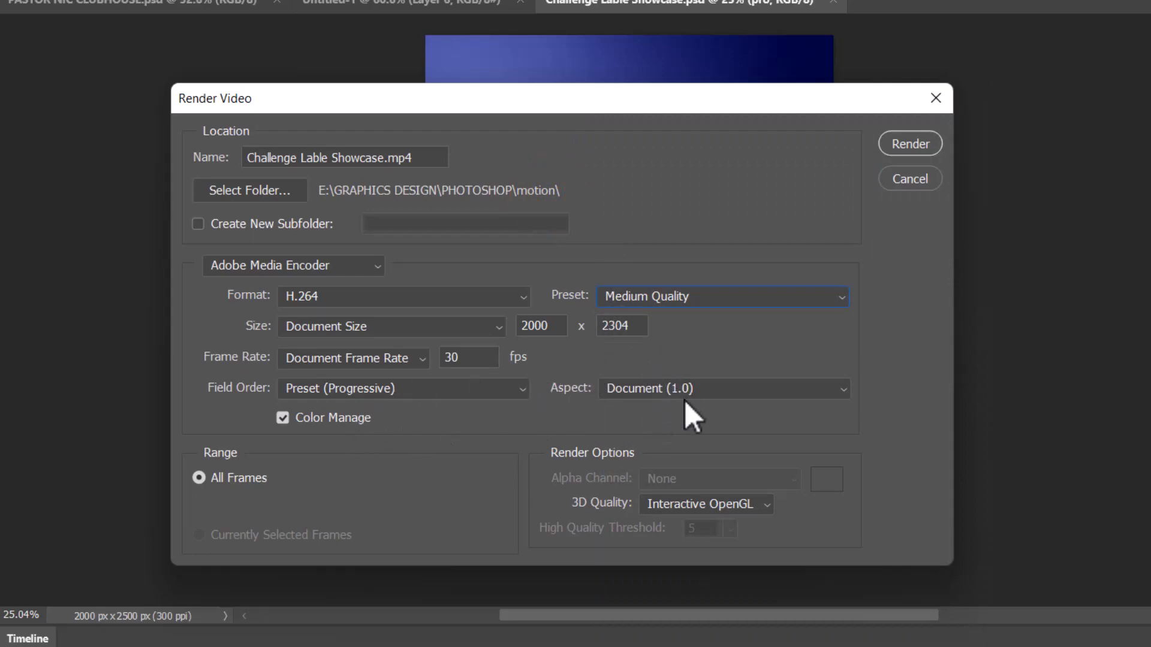
double_click(458, 359)
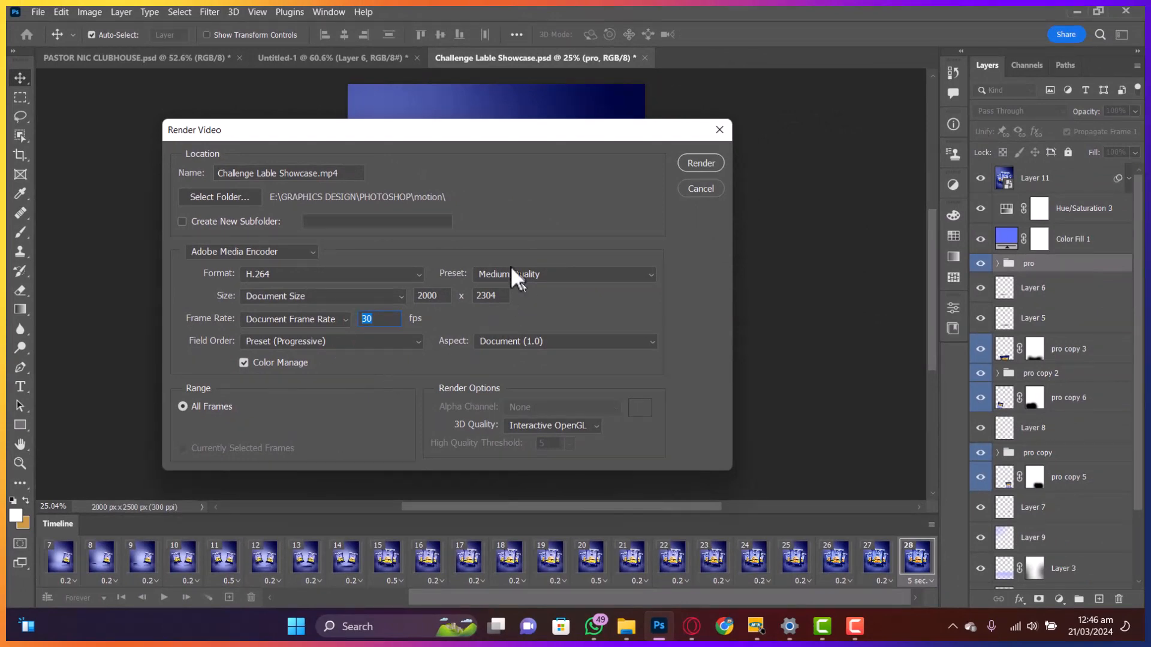
left_click(707, 162)
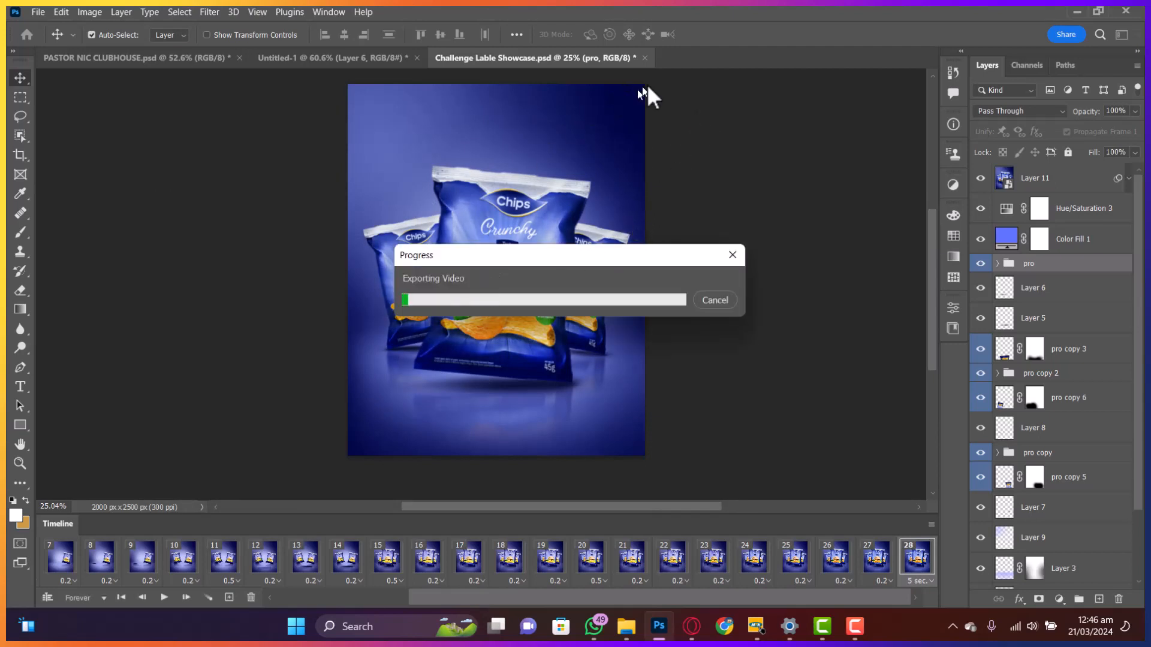
- Export Challenge Lable Showcase.mp4 and wait for the progress bar to finish
left_click(707, 68)
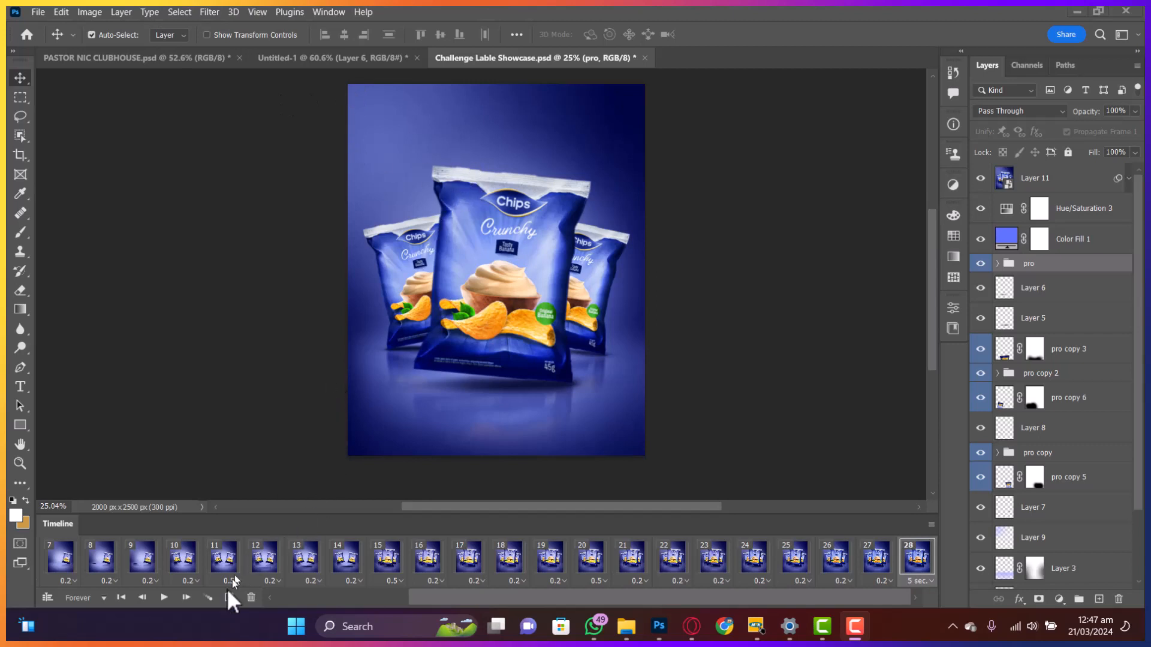
mouse_move(625, 634)
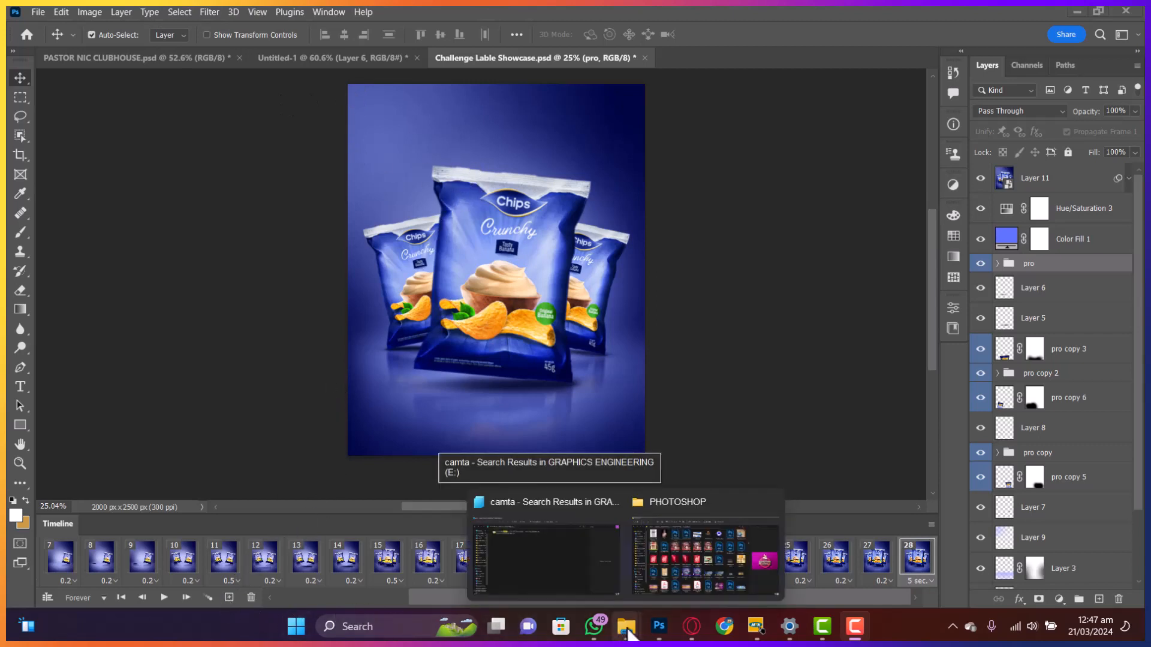
- From the PHOTOSHOP folder, open motion and launch Challenge Lable Showcase.mp4
left_click(679, 543)
scroll(464, 237, "up", 15)
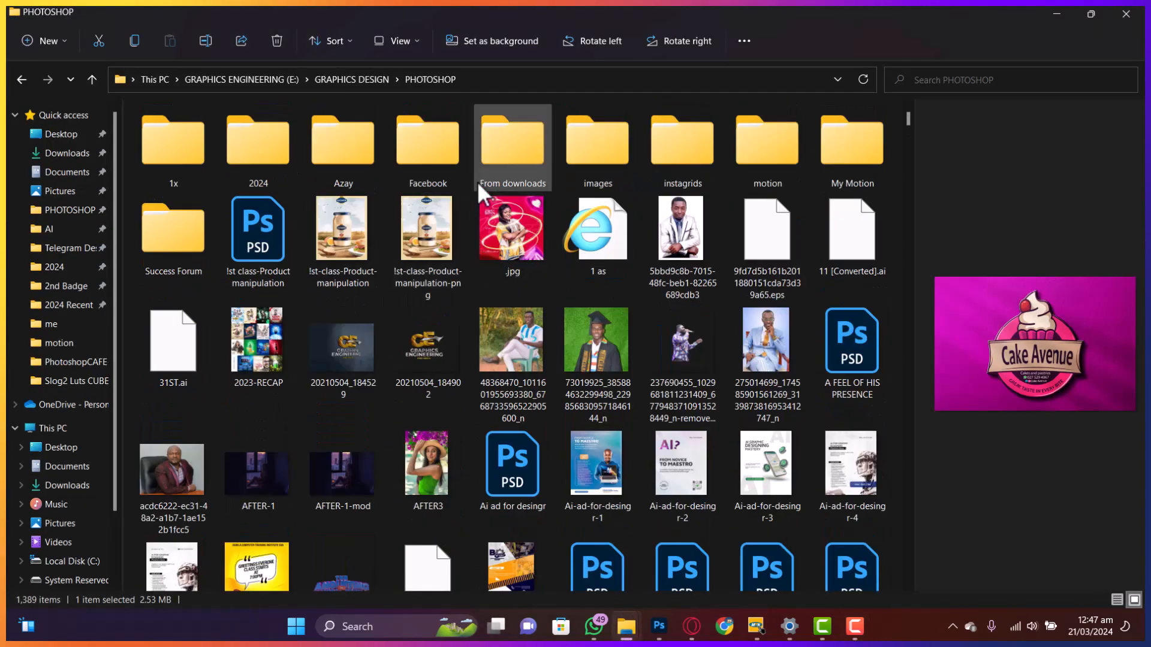
left_click(616, 161)
double_click(616, 160)
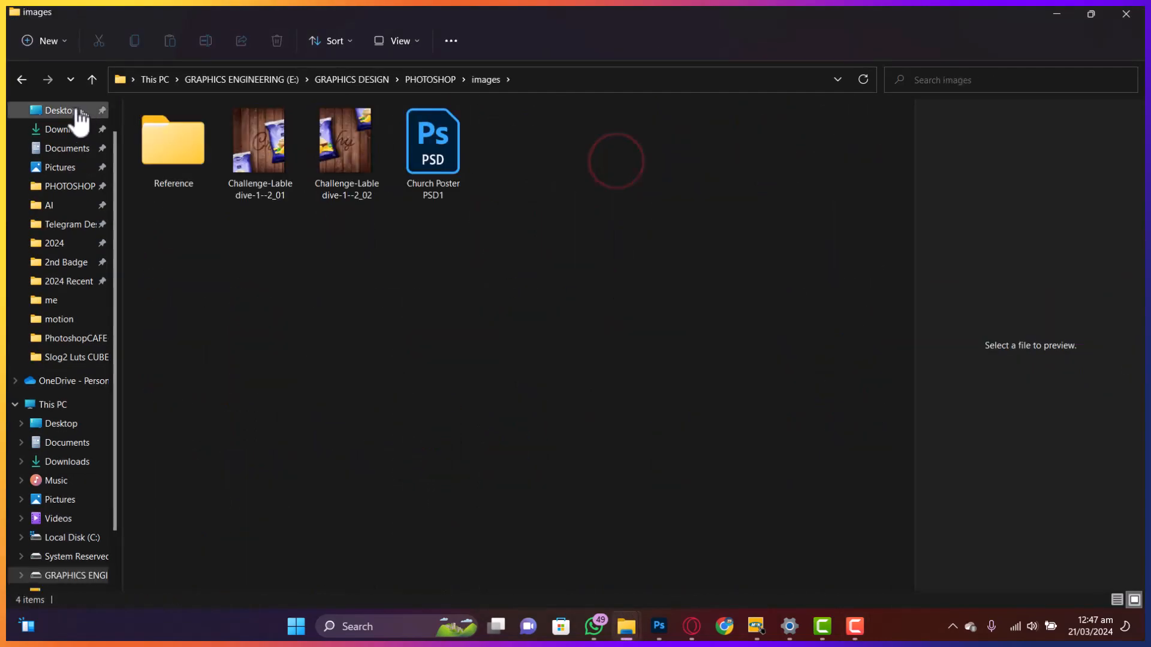
left_click(24, 79)
double_click(767, 141)
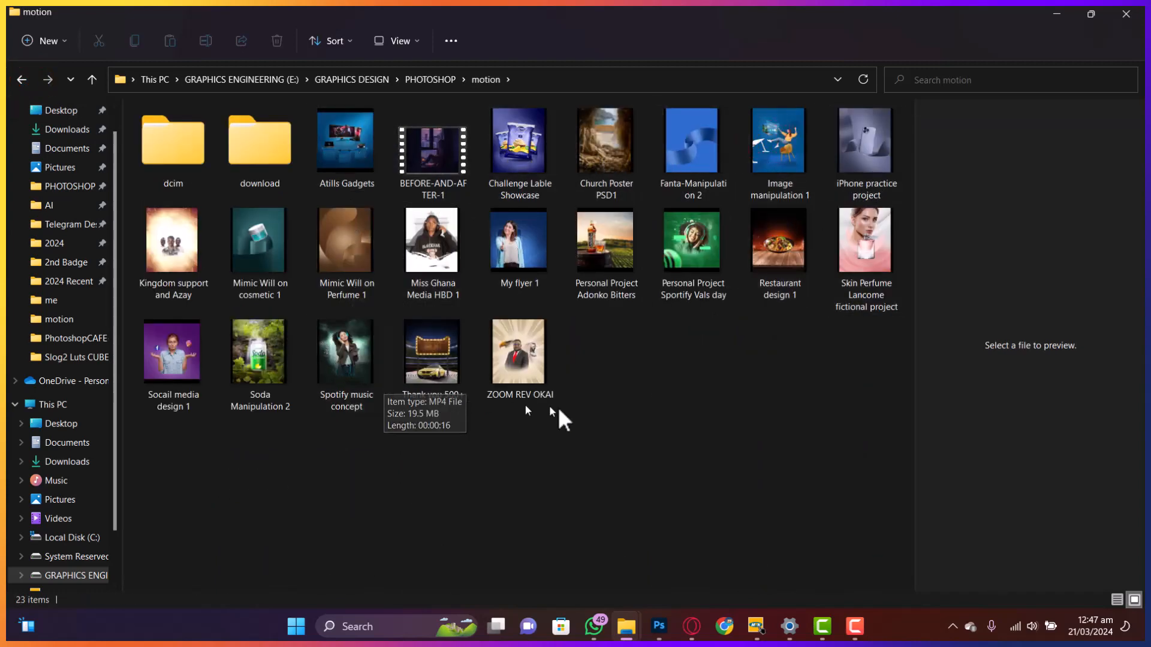
left_click(640, 396)
left_click(511, 141)
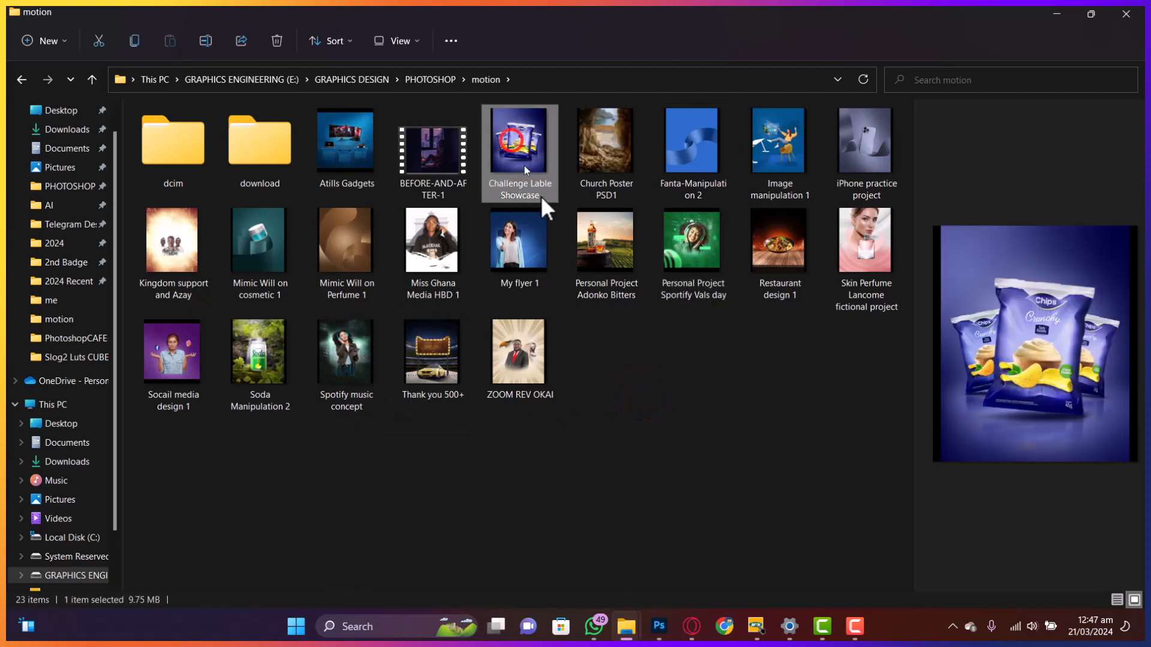
double_click(513, 145)
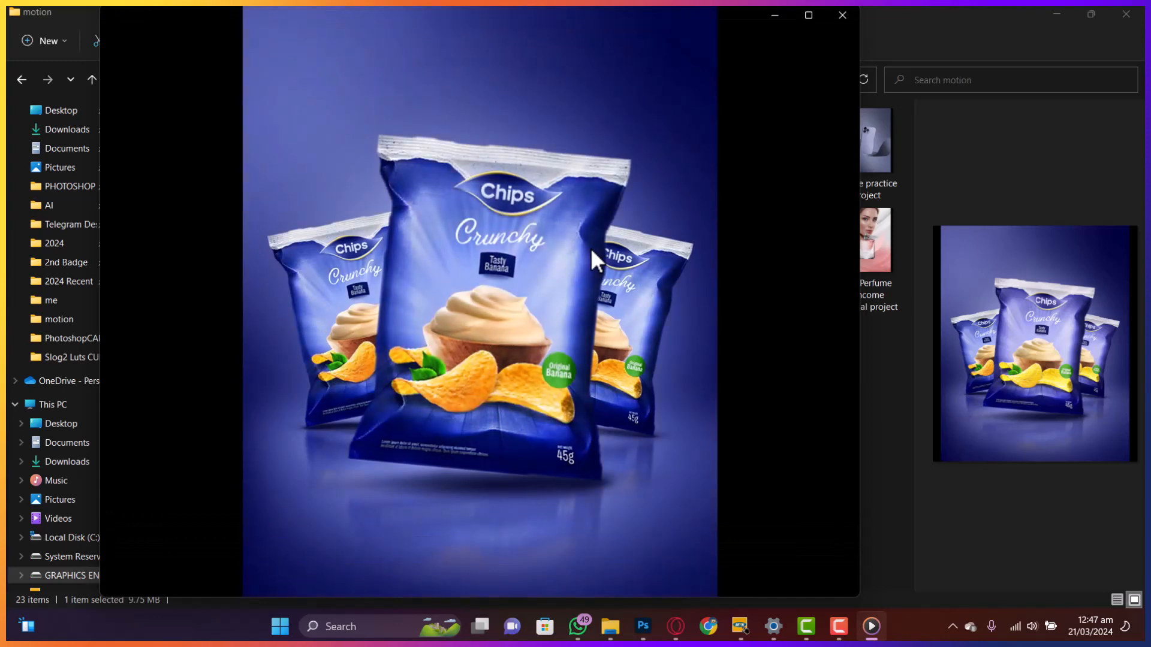
- Watch Challenge Lable Showcase.mp4 play to 0:08, holding on the finished three-bag scene
mouse_move(729, 284)
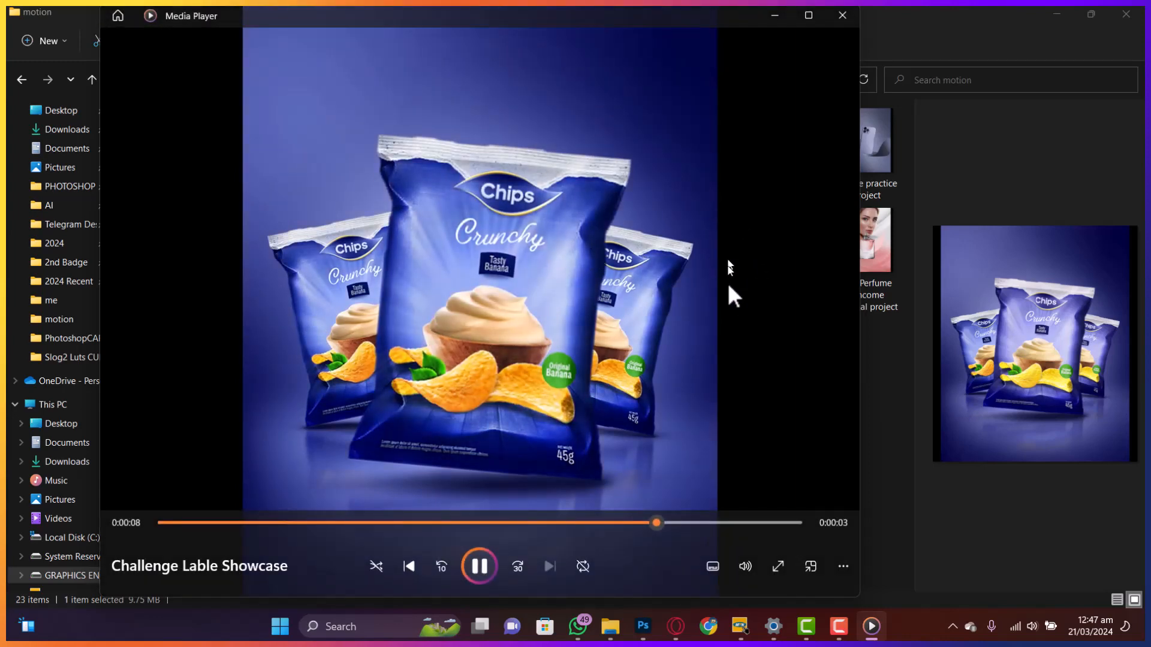